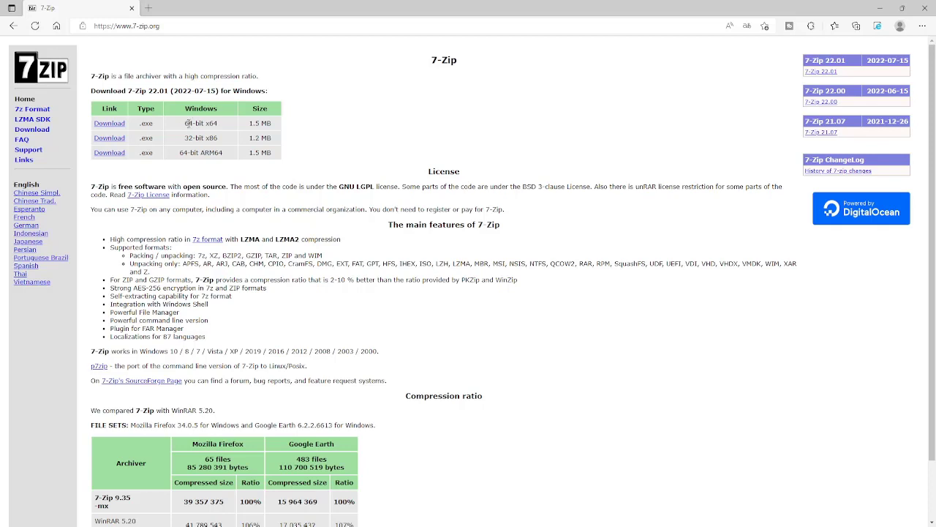
Install 7-Zip 22.01 x64 from the 7z2201-x64 installer in Descargas into C:\Program Files\7-Zip
{"action": "left_click_drag", "start_coordinate": [186, 144], "coordinate": [208, 139]}
{"action": "left_click", "coordinate": [191, 159]}
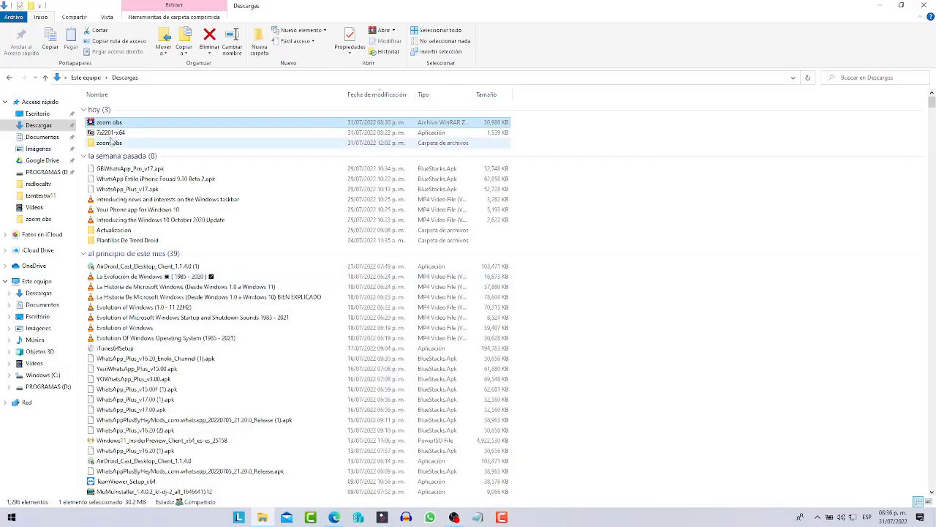
{"action": "left_click", "coordinate": [111, 133]}
{"action": "double_click", "coordinate": [111, 133]}
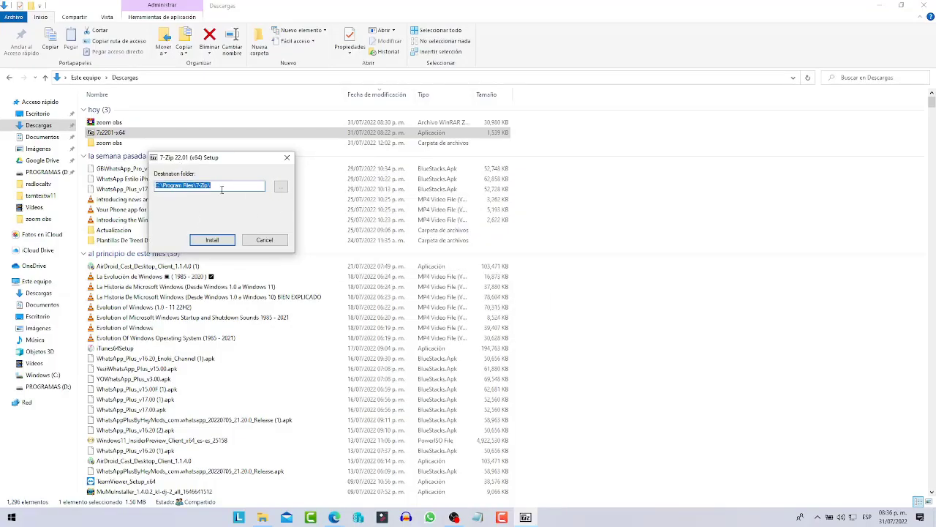
{"action": "left_click", "coordinate": [213, 240]}
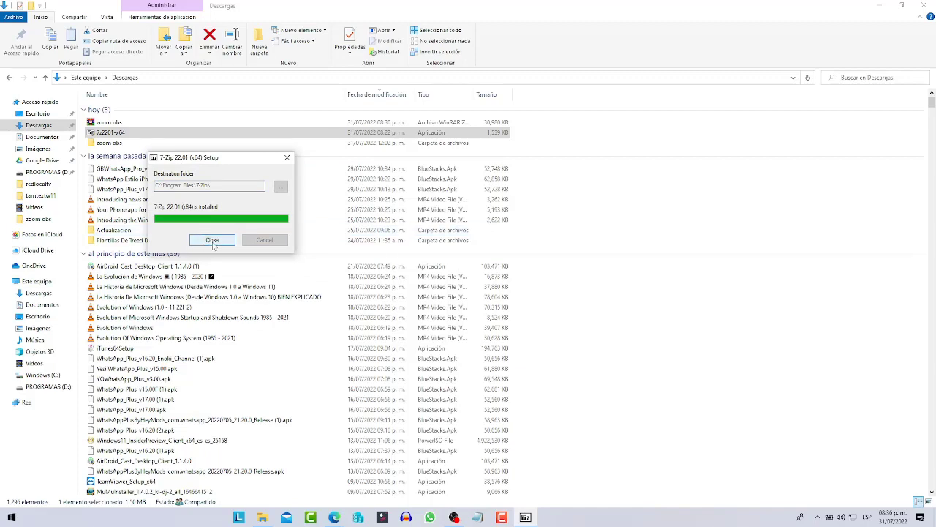
{"action": "left_click", "coordinate": [212, 240]}
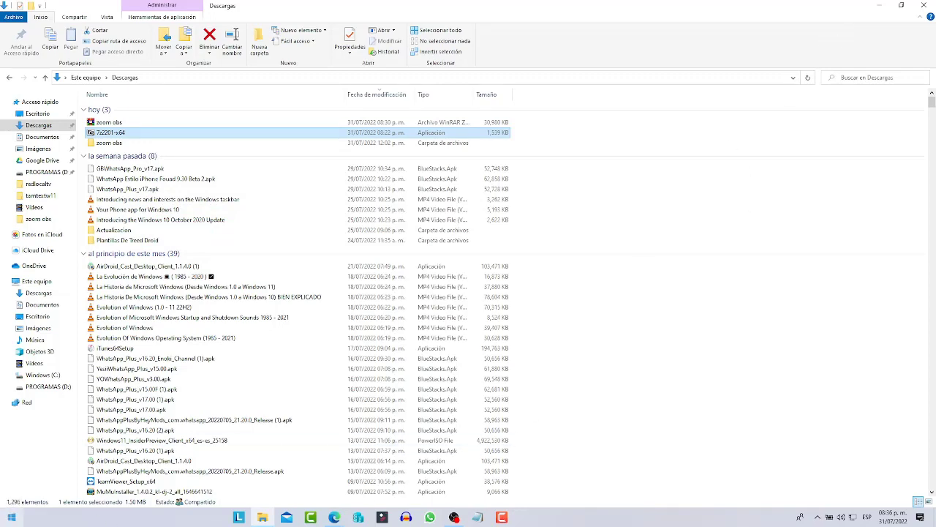
{"action": "left_click", "coordinate": [11, 517]}
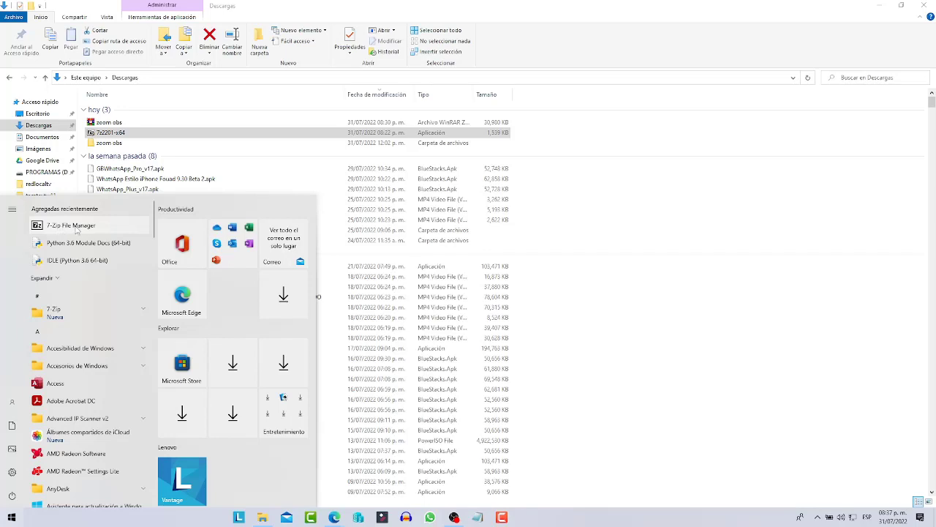
Launch 7-Zip File Manager, set its Options language to Spanish (Español), then close it
{"action": "left_click", "coordinate": [134, 316]}
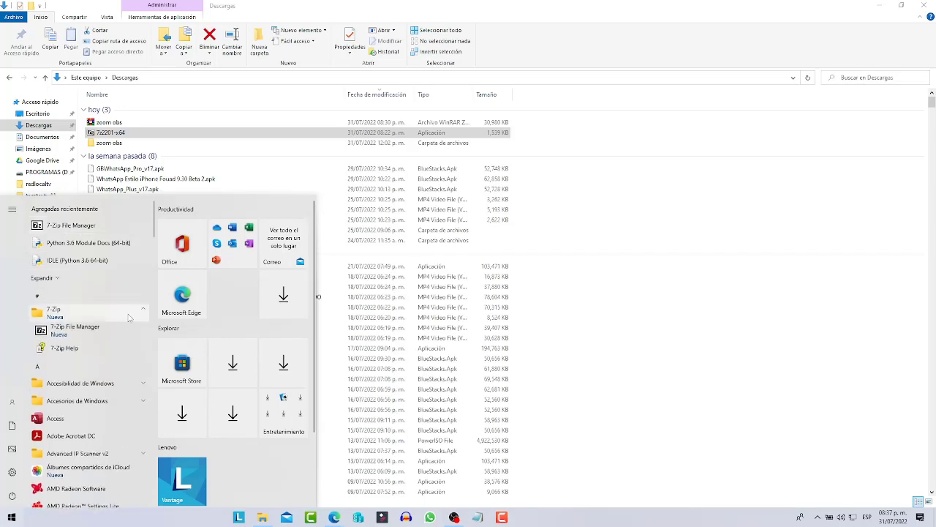
{"action": "left_click", "coordinate": [73, 330]}
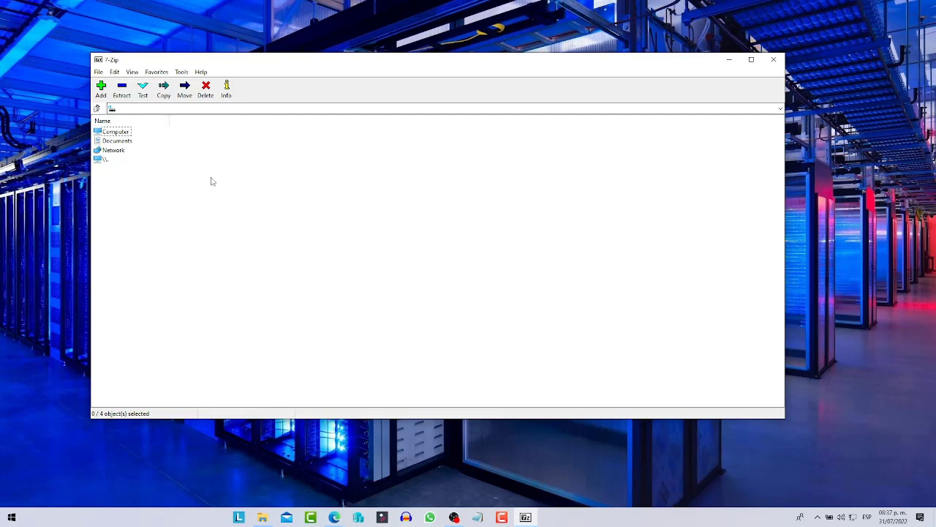
{"action": "left_click", "coordinate": [181, 72]}
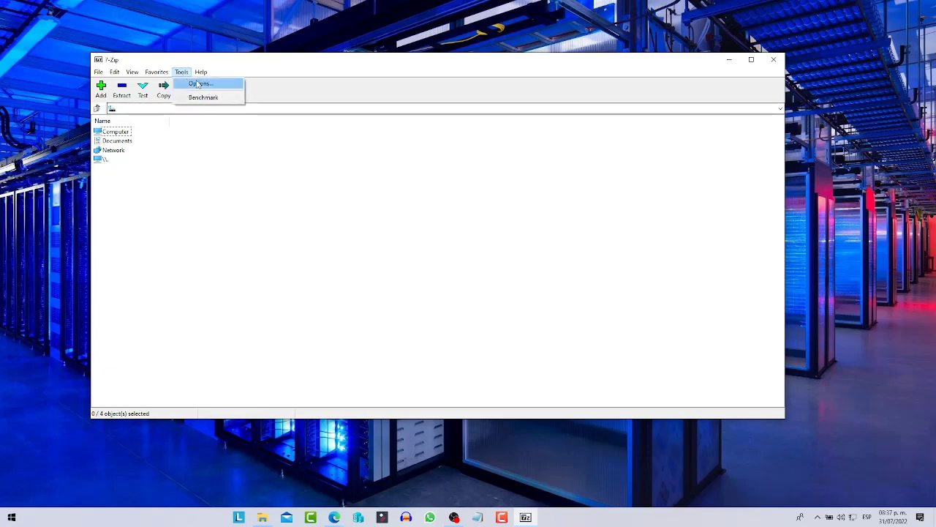
{"action": "left_click", "coordinate": [206, 88]}
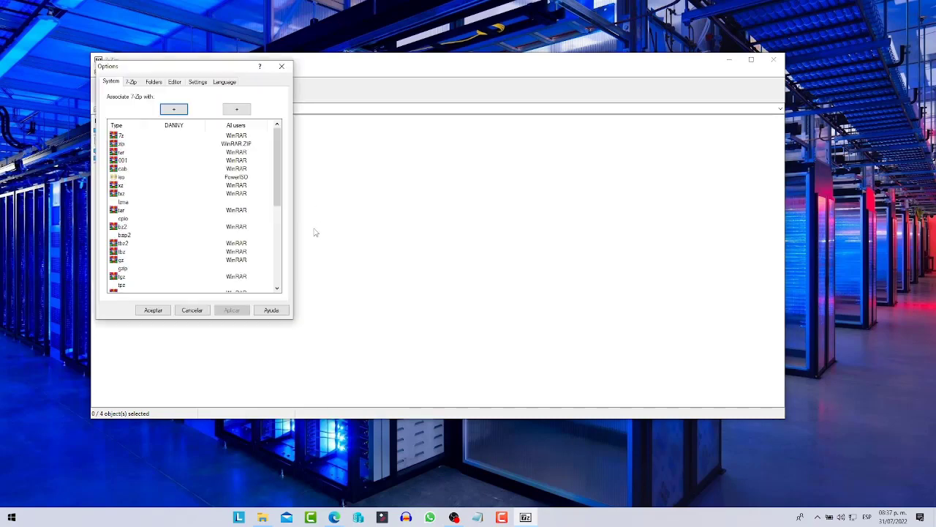
{"action": "left_click", "coordinate": [225, 82]}
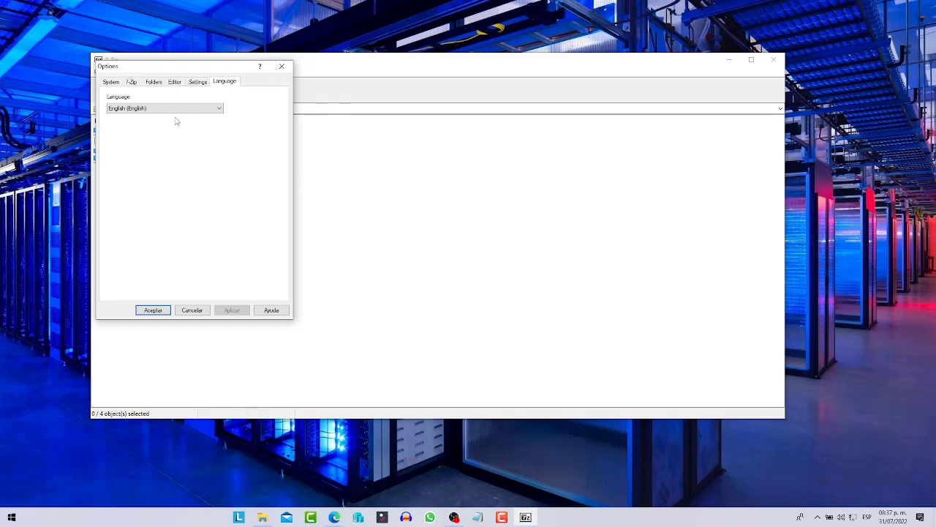
{"action": "left_click", "coordinate": [130, 109]}
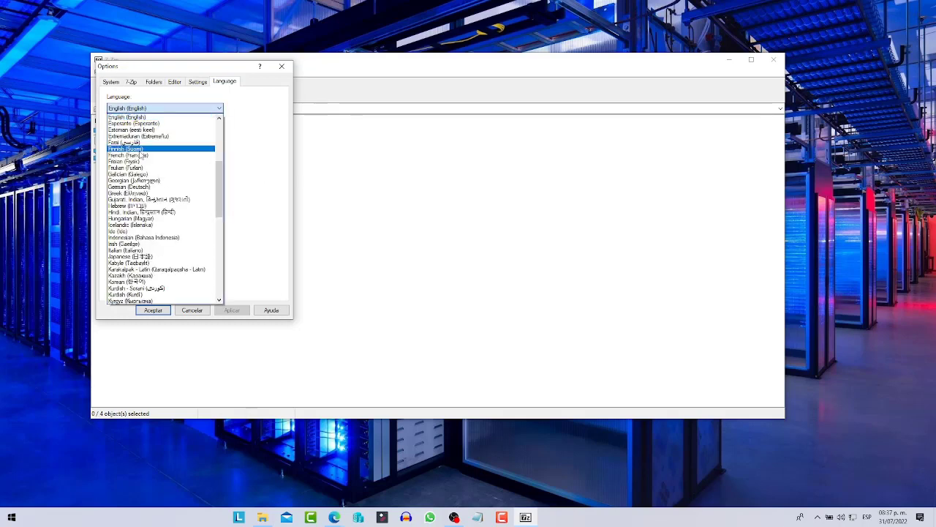
{"action": "left_click_drag", "start_coordinate": [222, 179], "coordinate": [227, 243]}
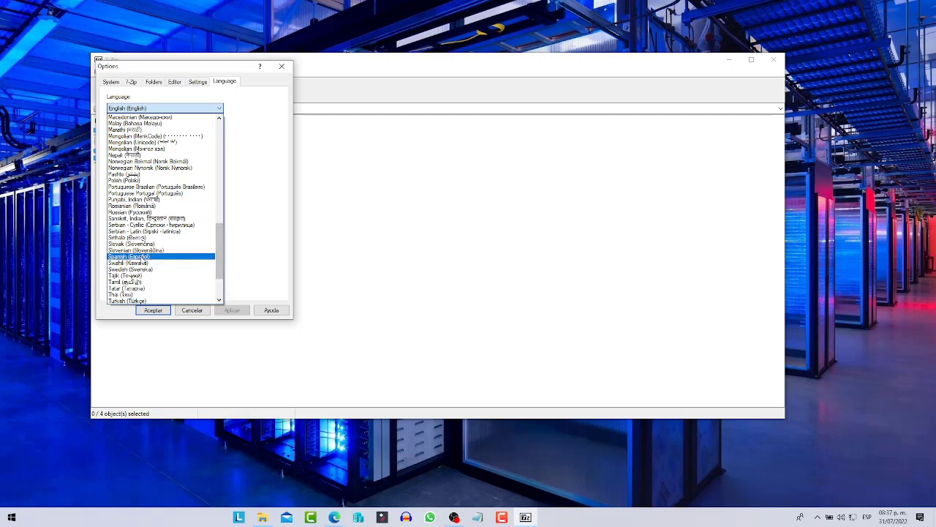
{"action": "left_click", "coordinate": [155, 257]}
{"action": "left_click", "coordinate": [232, 312]}
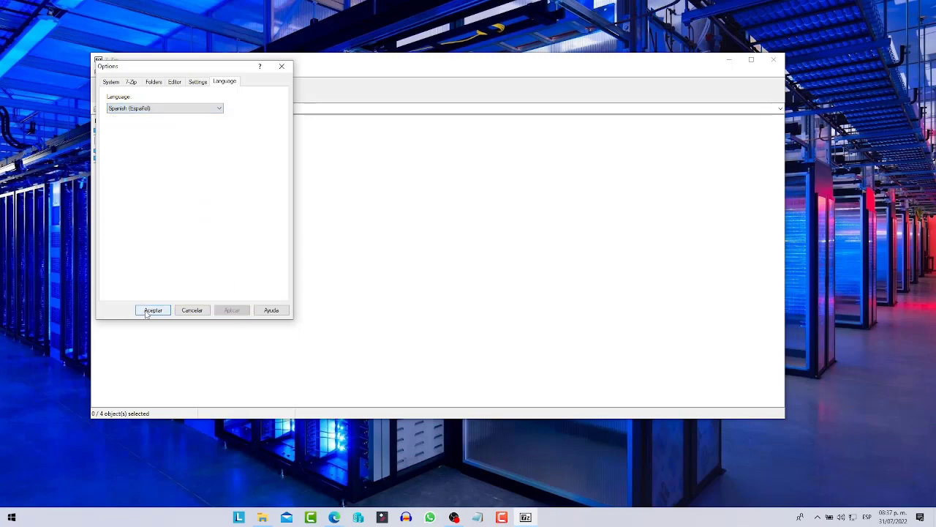
{"action": "left_click", "coordinate": [153, 310]}
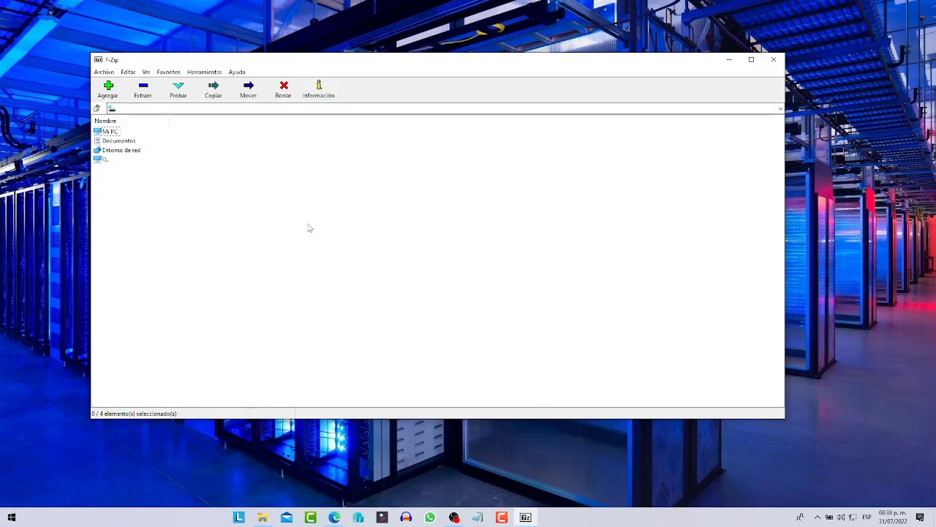
{"action": "left_click", "coordinate": [773, 59]}
Open the zoom obs archive's Propiedades and start changing the app that opens ZIP files
{"action": "left_click", "coordinate": [262, 518]}
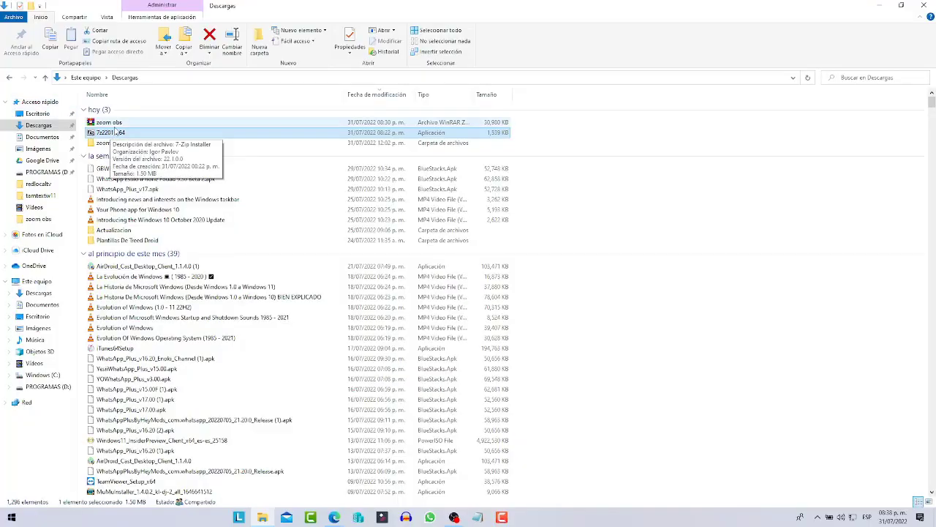
{"action": "left_click", "coordinate": [110, 123]}
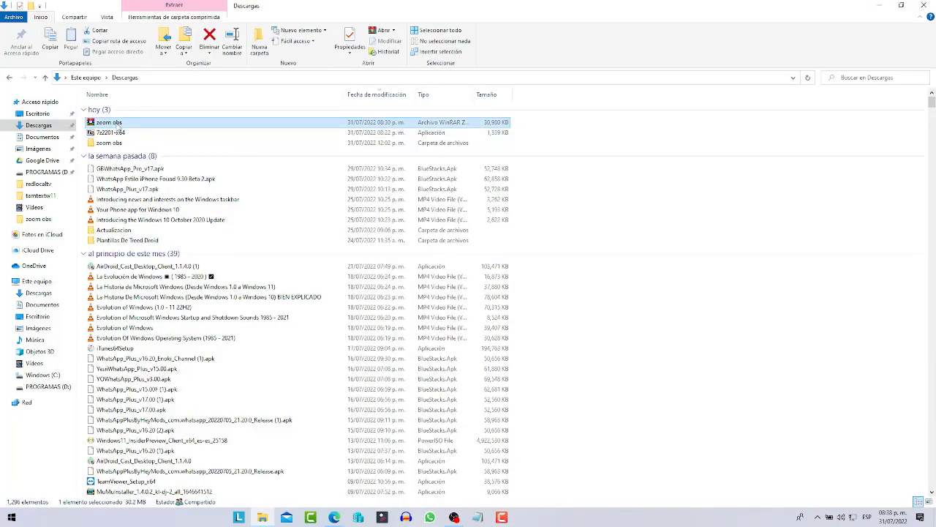
{"action": "right_click", "coordinate": [119, 125]}
{"action": "left_click", "coordinate": [147, 367]}
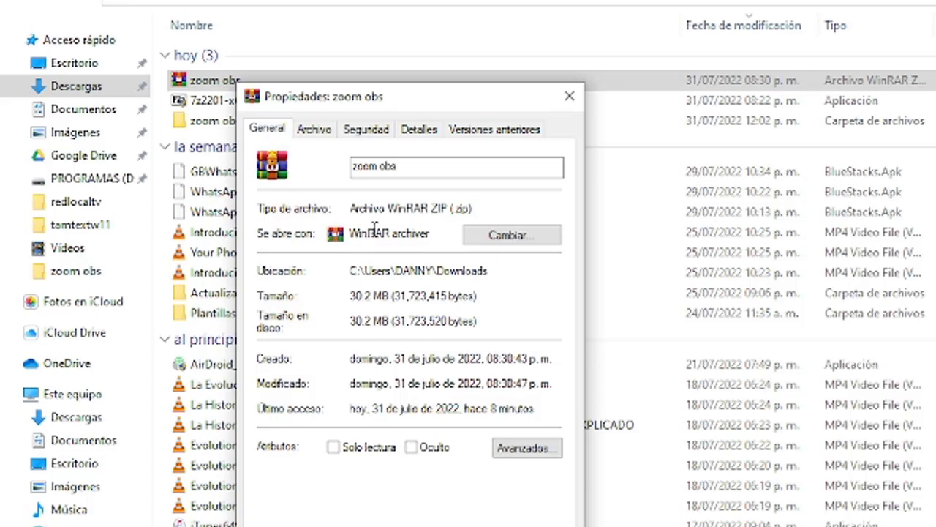
{"action": "left_click", "coordinate": [493, 241]}
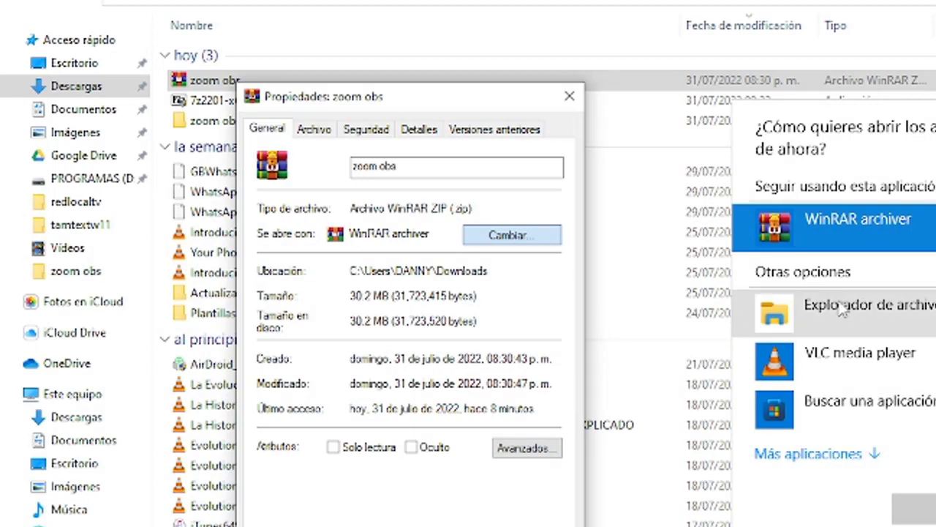
{"action": "left_click", "coordinate": [816, 455]}
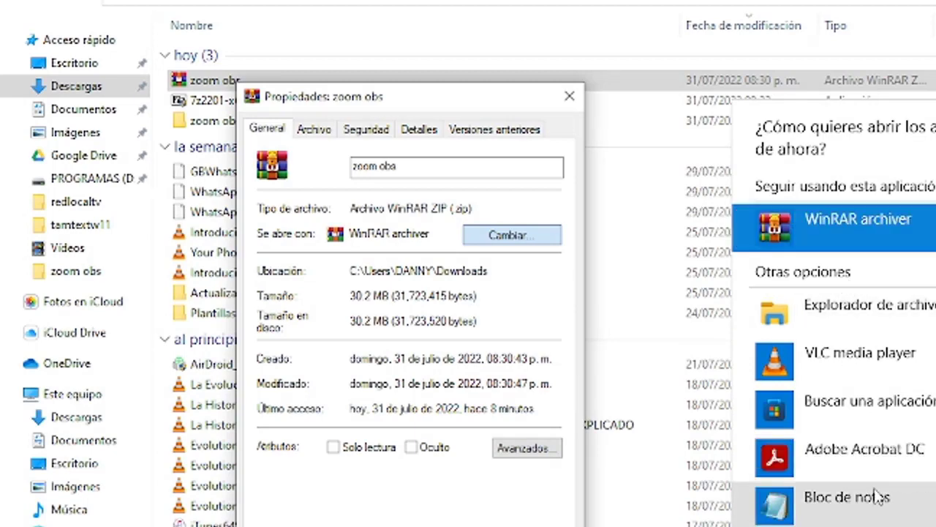
{"action": "scroll", "coordinate": [878, 497], "scroll_direction": "down", "scroll_amount": 5}
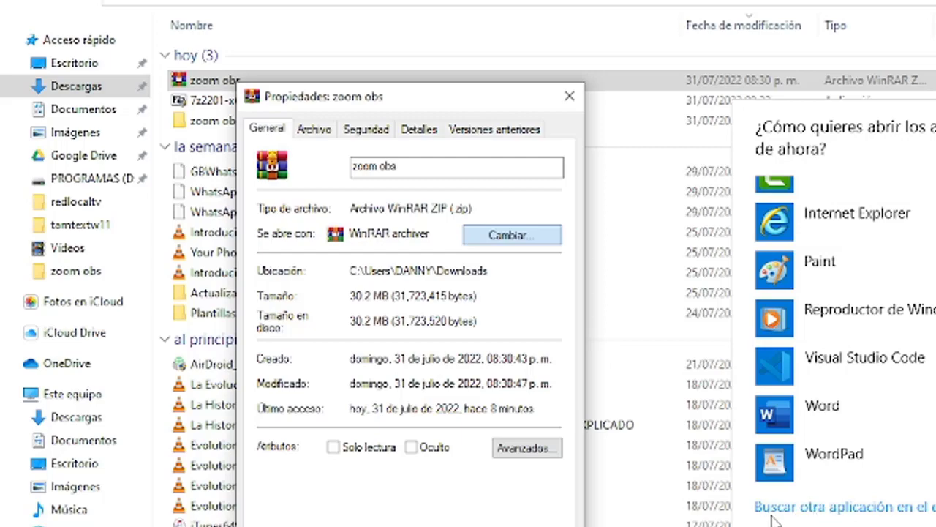
Set C:\Program Files\7-Zip\7zFM as the ZIP opener and apply the change
{"action": "left_click", "coordinate": [838, 515]}
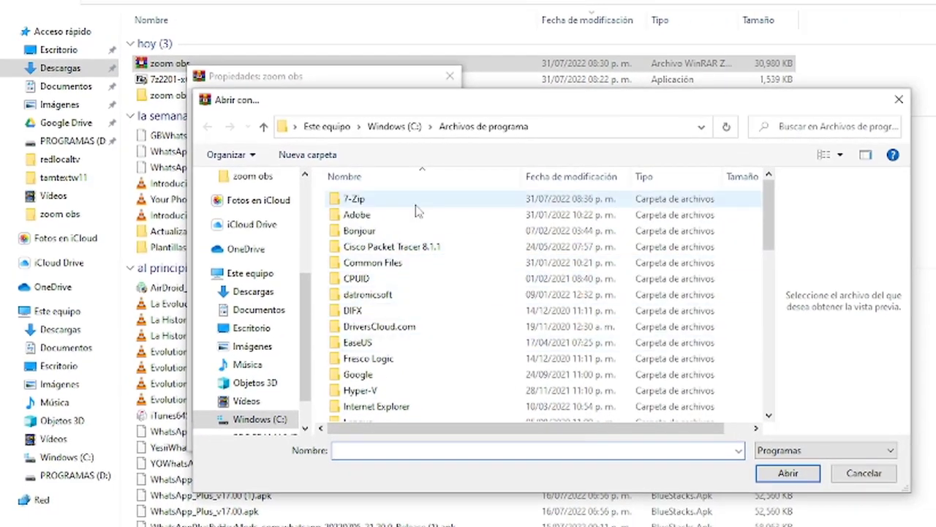
{"action": "scroll", "coordinate": [435, 267], "scroll_direction": "down", "scroll_amount": 3}
{"action": "scroll", "coordinate": [472, 275], "scroll_direction": "up", "scroll_amount": 3}
{"action": "double_click", "coordinate": [355, 199]}
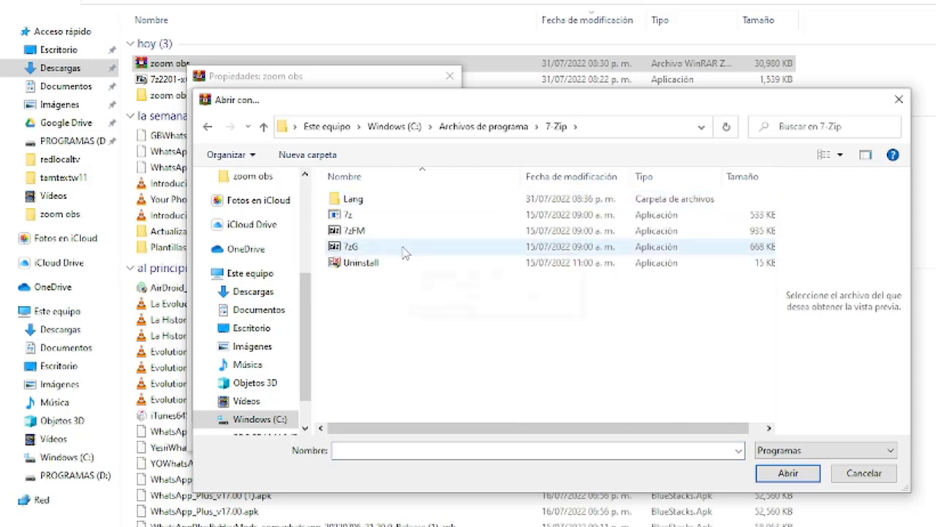
{"action": "left_click", "coordinate": [357, 234]}
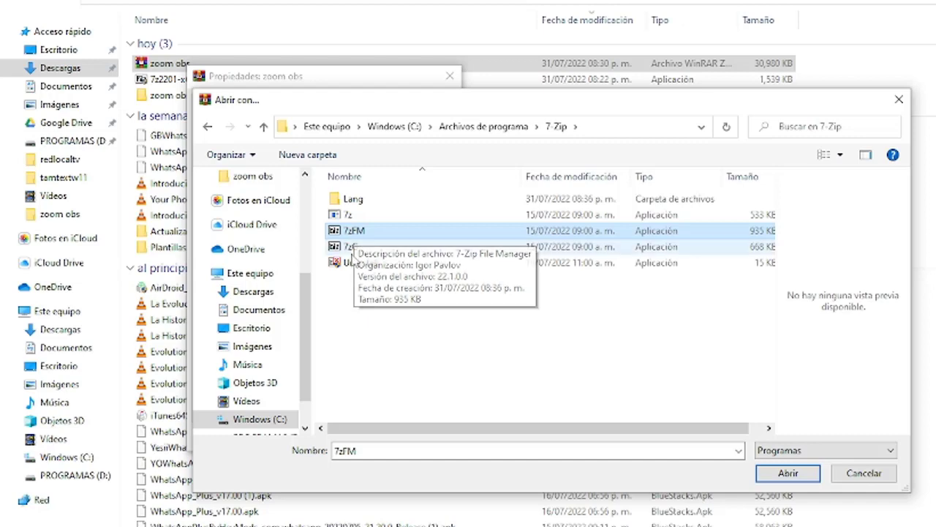
{"action": "left_click", "coordinate": [787, 473]}
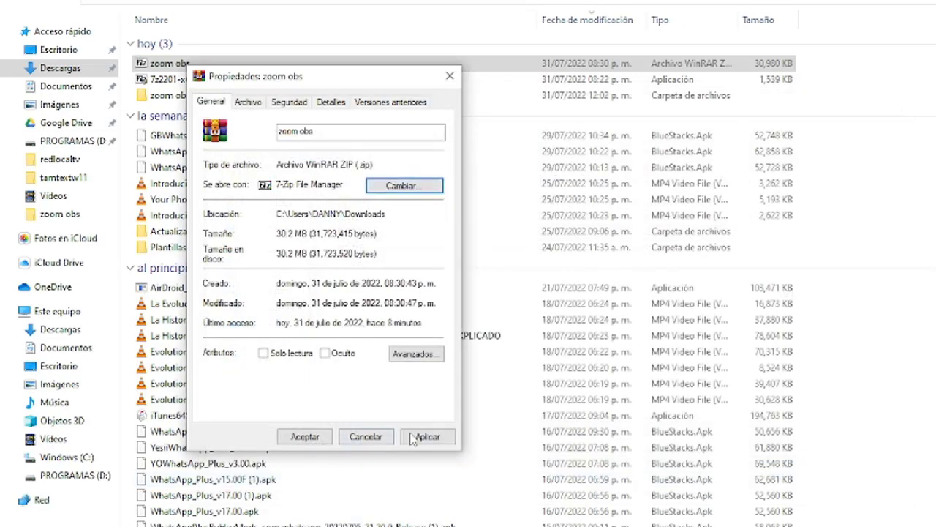
{"action": "left_click", "coordinate": [428, 436]}
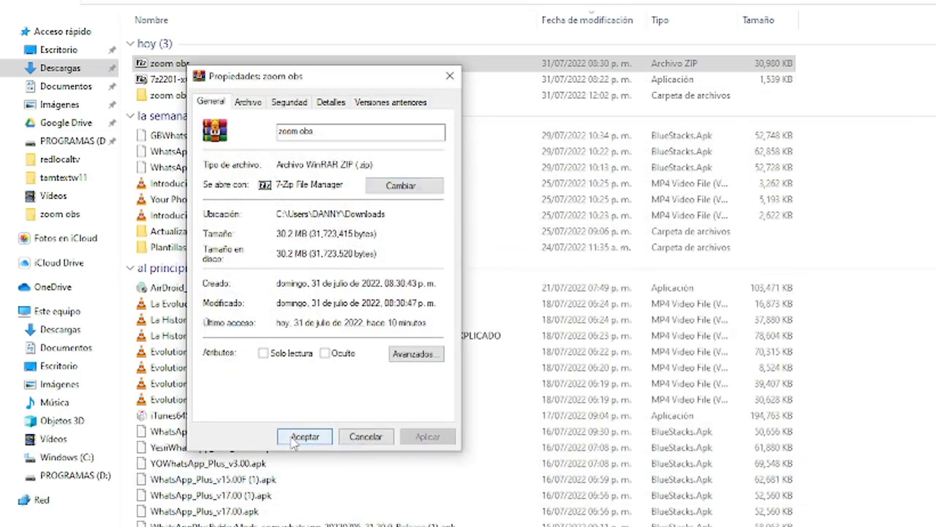
{"action": "left_click", "coordinate": [284, 437]}
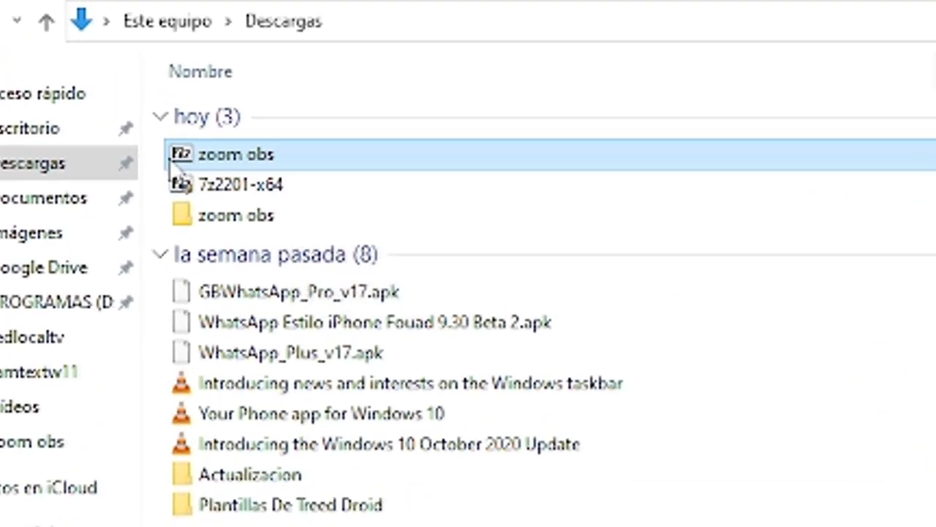
Open zoom obs in 7-Zip File Manager to verify it, then close it
{"action": "double_click", "coordinate": [257, 162]}
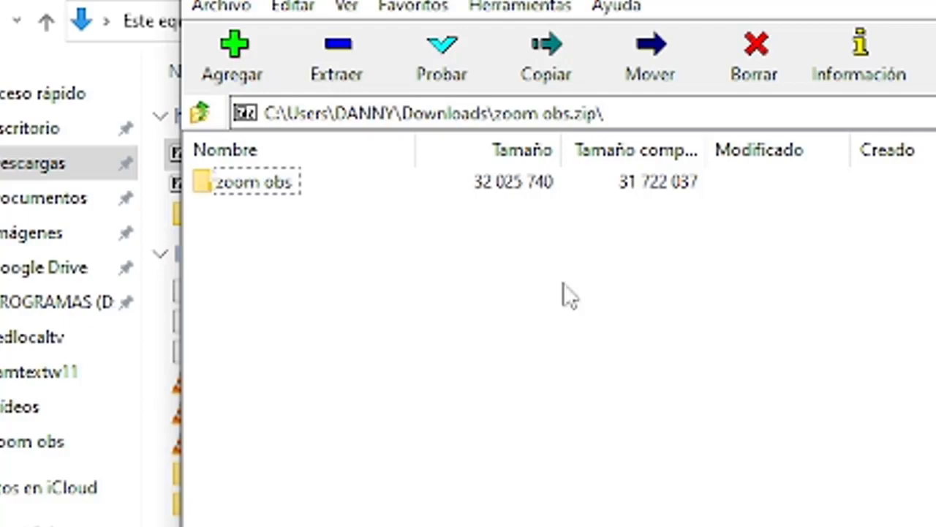
{"action": "key", "text": "alt+F4"}
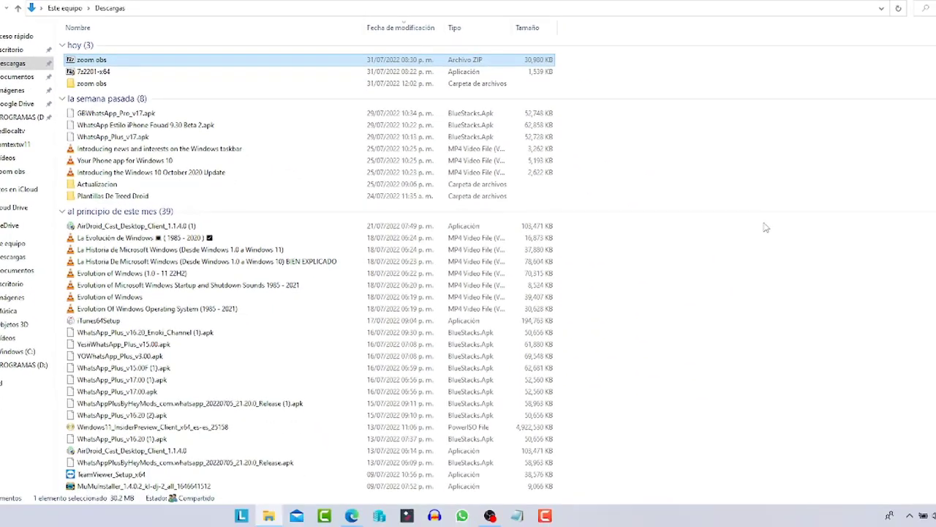
{"action": "scroll", "coordinate": [764, 227], "scroll_direction": "down", "scroll_amount": 2}
Make 7-Zip File Manager the .rar opener via GRABADOR DE PANTALLA's properties
{"action": "left_click", "coordinate": [88, 437]}
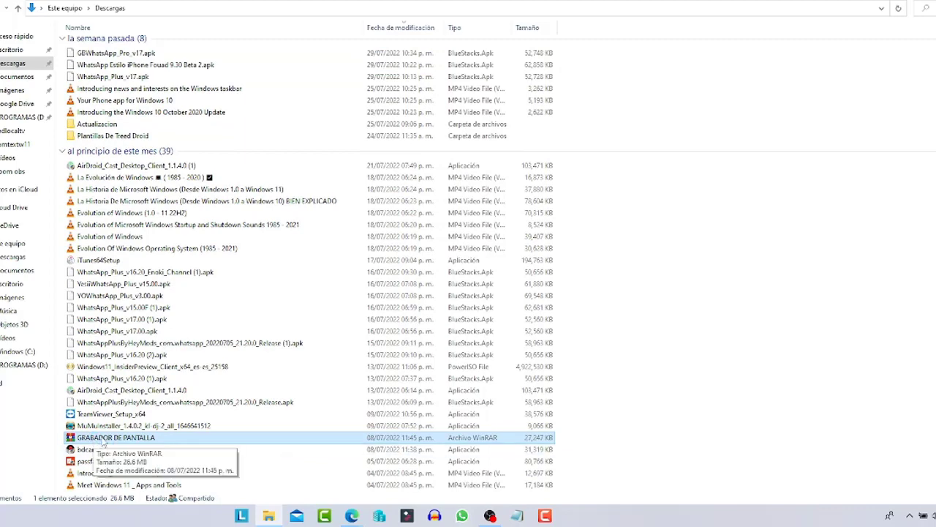
{"action": "right_click", "coordinate": [102, 441]}
{"action": "left_click", "coordinate": [136, 427]}
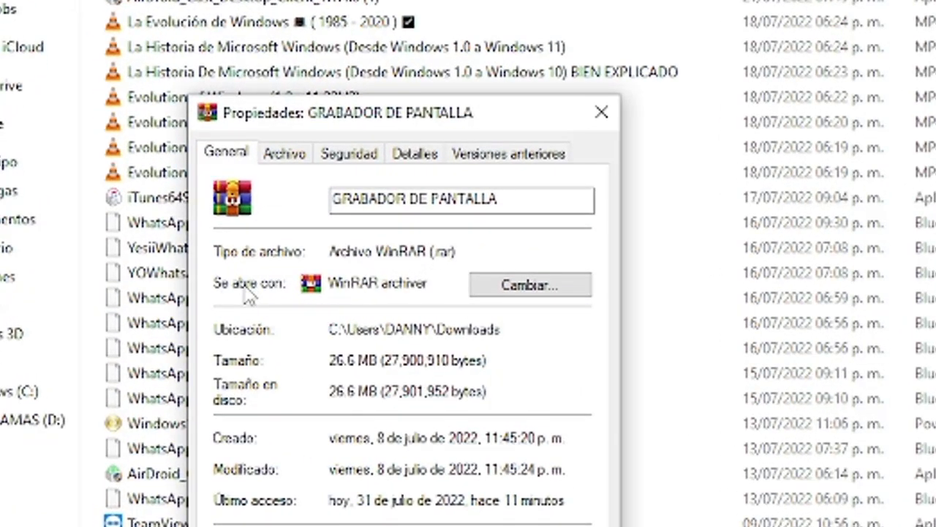
{"action": "left_click", "coordinate": [494, 296]}
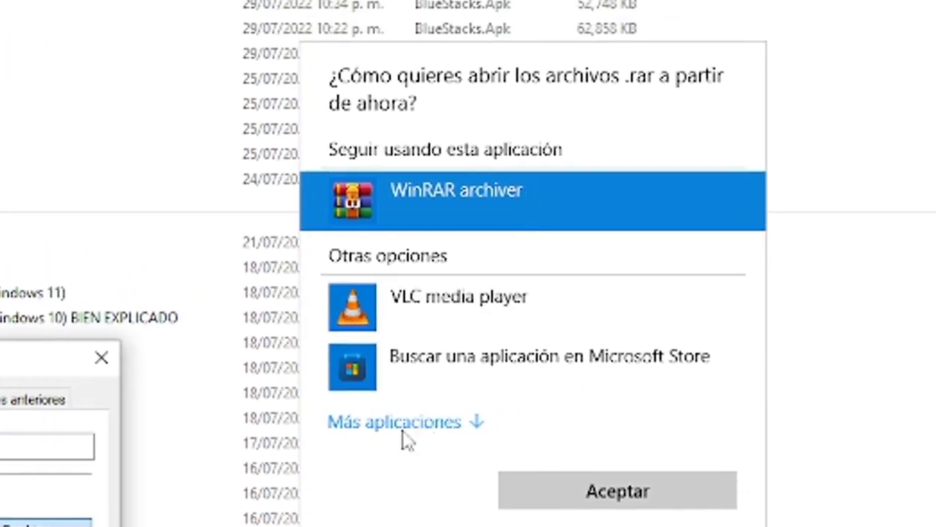
{"action": "left_click", "coordinate": [403, 426]}
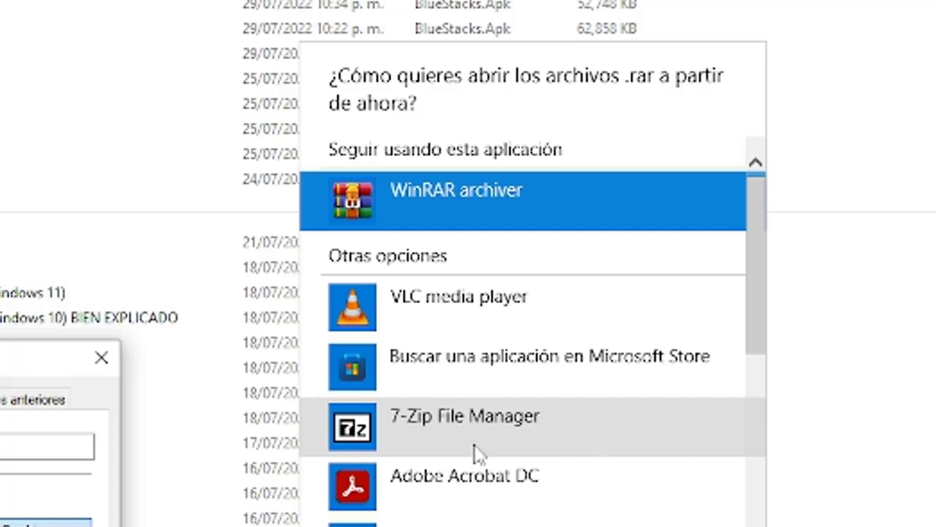
{"action": "left_click", "coordinate": [509, 428]}
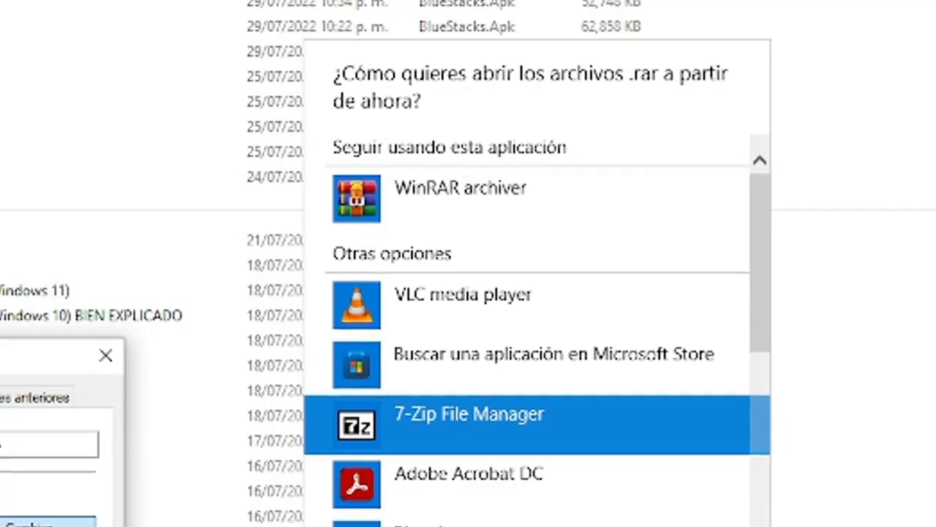
{"action": "left_click", "coordinate": [680, 526]}
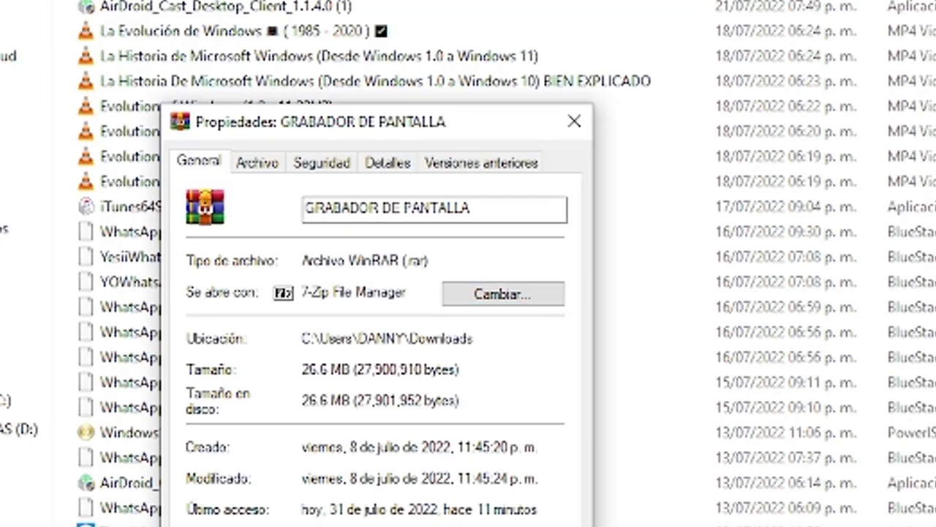
Open the GRABADOR DE PANTALLA archive and cancel its password prompt
{"action": "key", "text": "Return"}
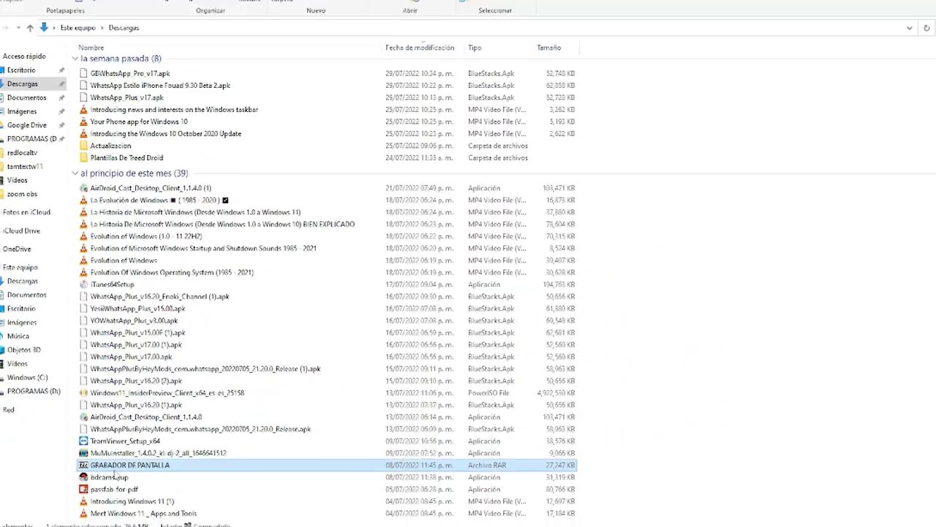
{"action": "double_click", "coordinate": [119, 462]}
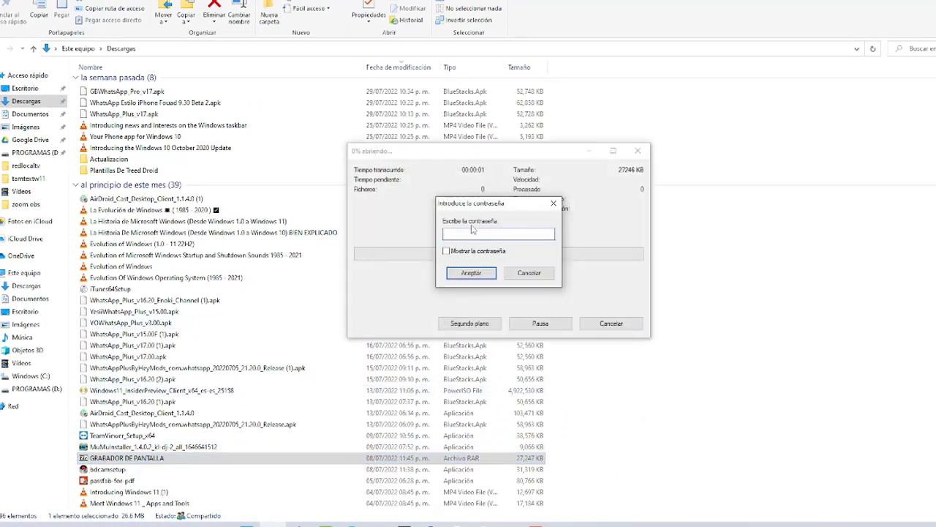
{"action": "left_click", "coordinate": [528, 273]}
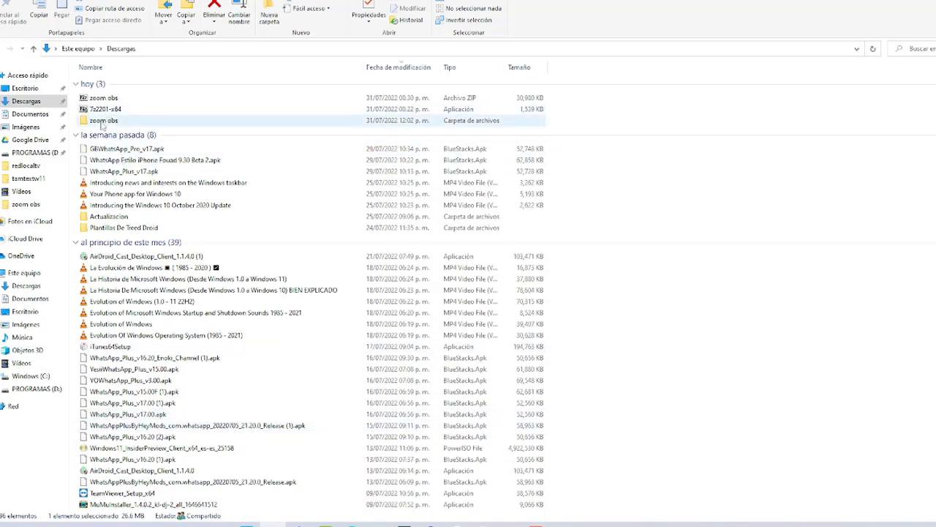
Compress the zoom obs folder into zoom obs.rar using WinRAR's Añadir al archivo
{"action": "right_click", "coordinate": [102, 124]}
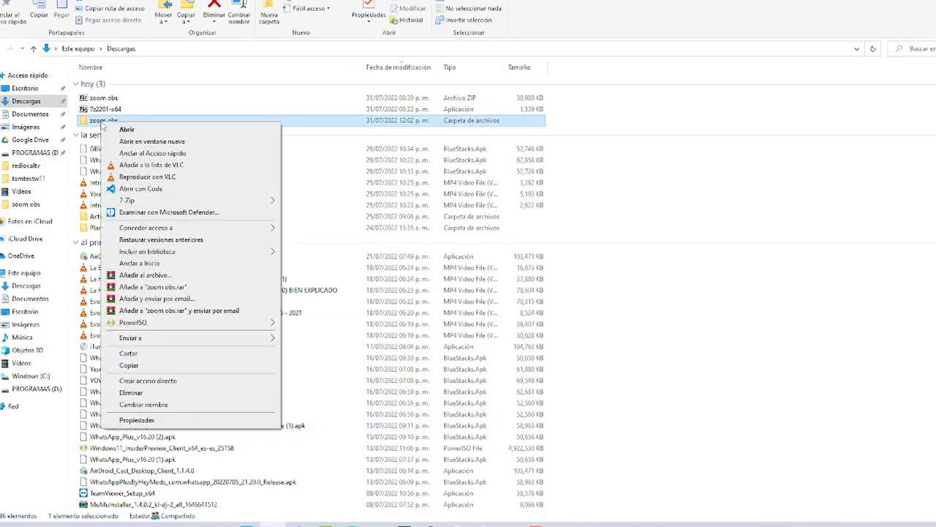
{"action": "left_click", "coordinate": [192, 277]}
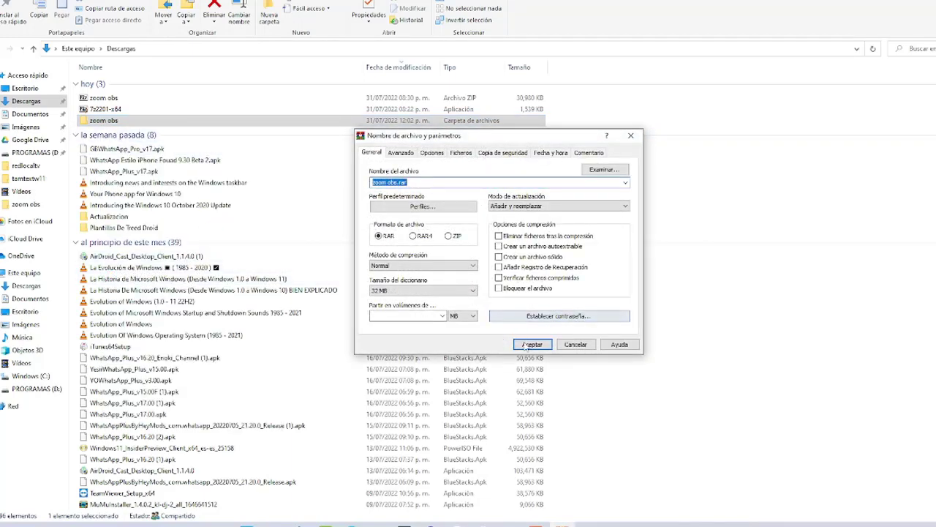
{"action": "left_click", "coordinate": [531, 345]}
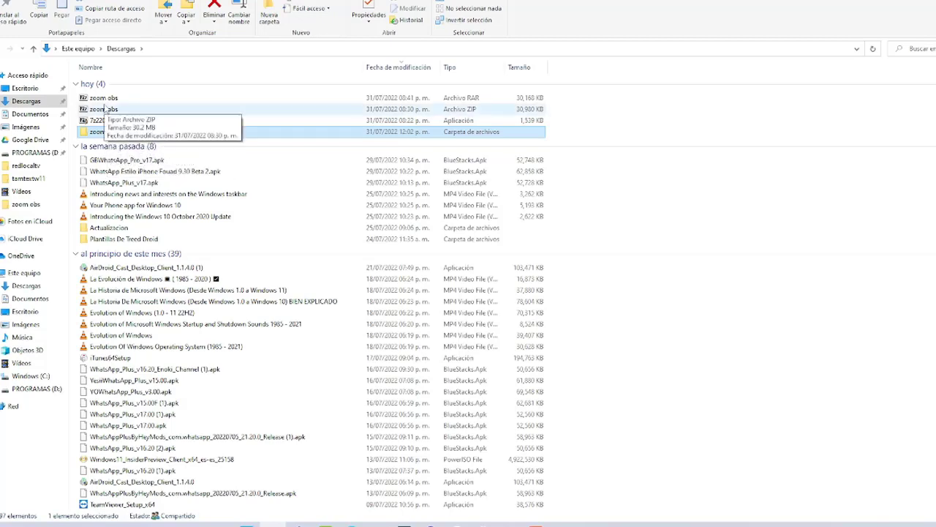
Inspect zoom obs.rar in 7-Zip, close it, and open its .rar opener chooser from Propiedades
{"action": "double_click", "coordinate": [104, 98]}
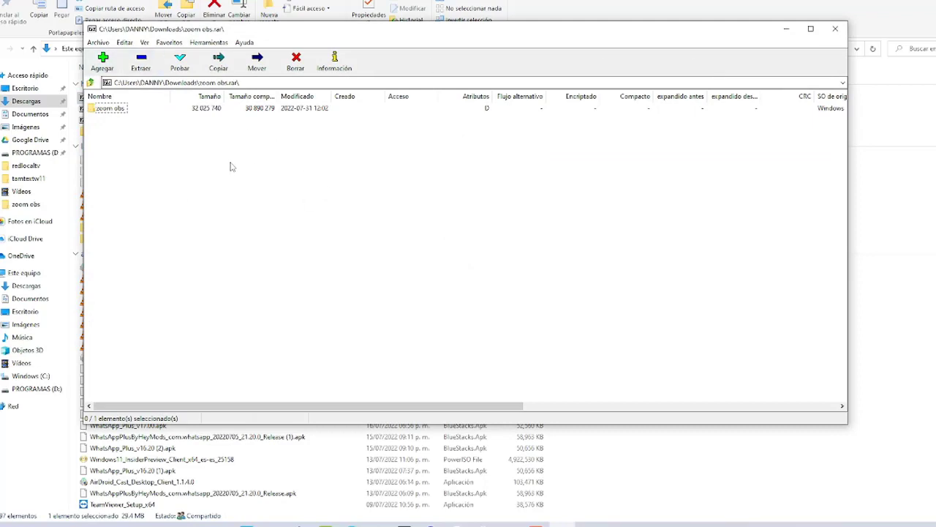
{"action": "left_click", "coordinate": [823, 32]}
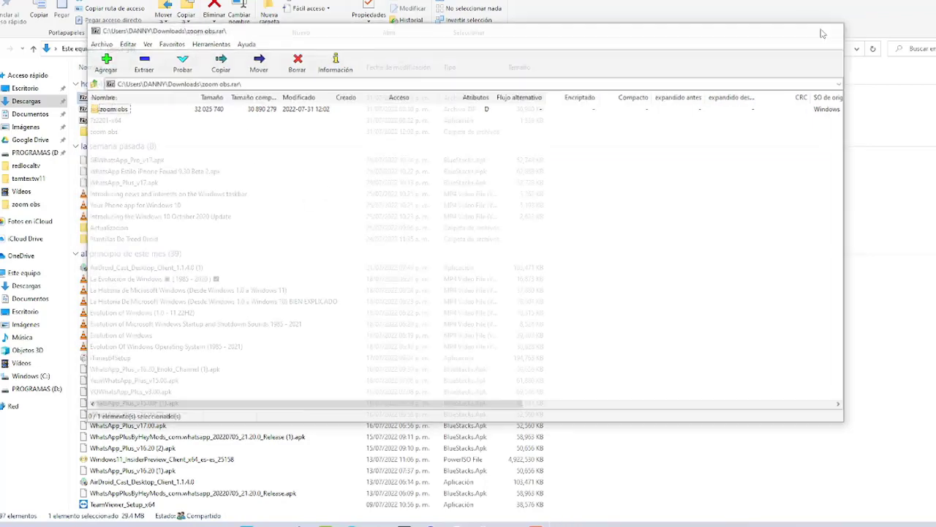
{"action": "right_click", "coordinate": [114, 100]}
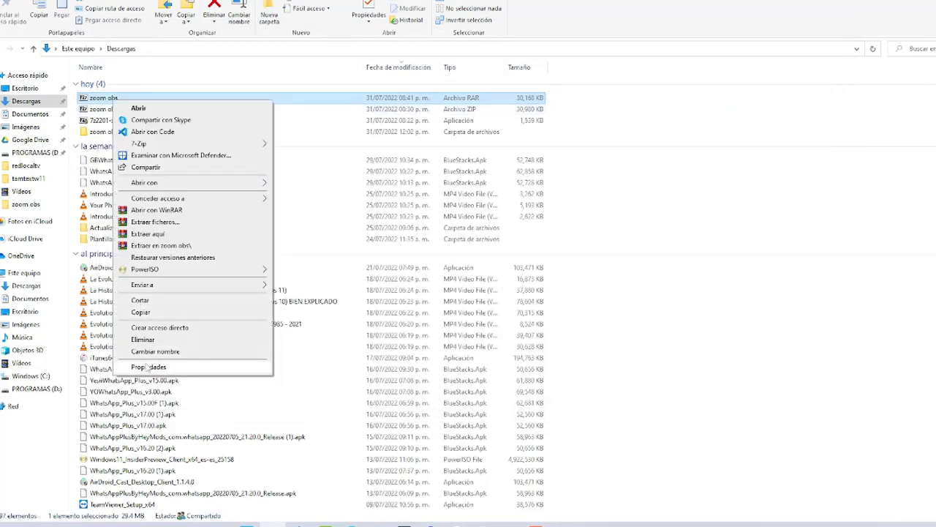
{"action": "left_click", "coordinate": [149, 367]}
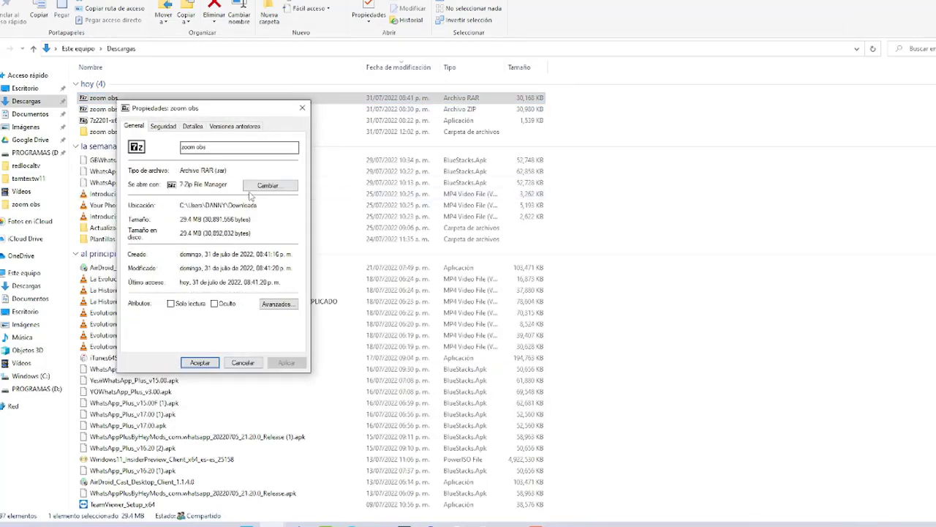
{"action": "left_click", "coordinate": [264, 186]}
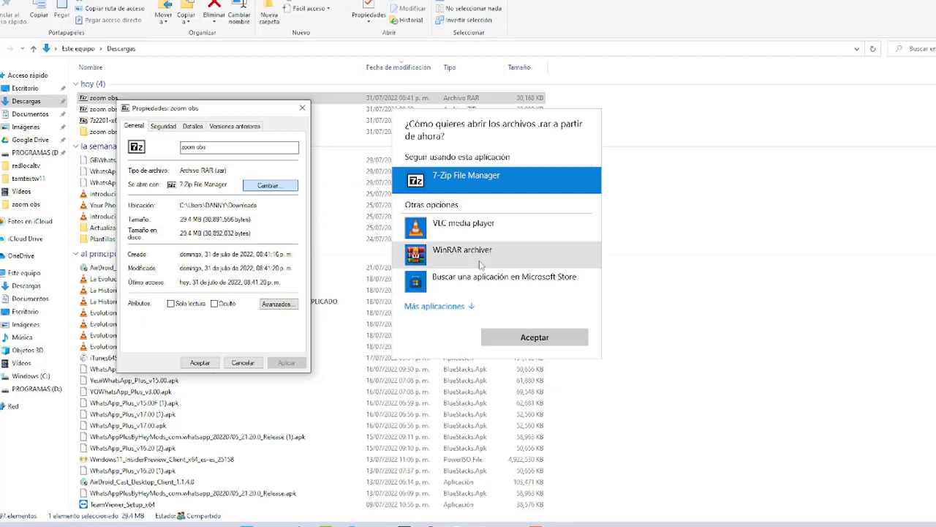
Restore WinRAR archiver as the .rar opener, then open zoom obs.rar in WinRAR past the evaluation notice
{"action": "left_click", "coordinate": [480, 263]}
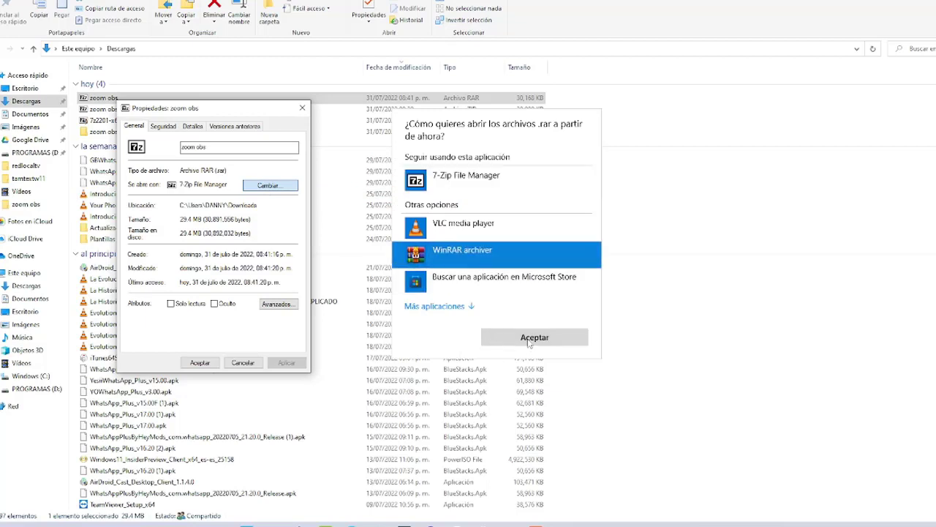
{"action": "left_click", "coordinate": [529, 341]}
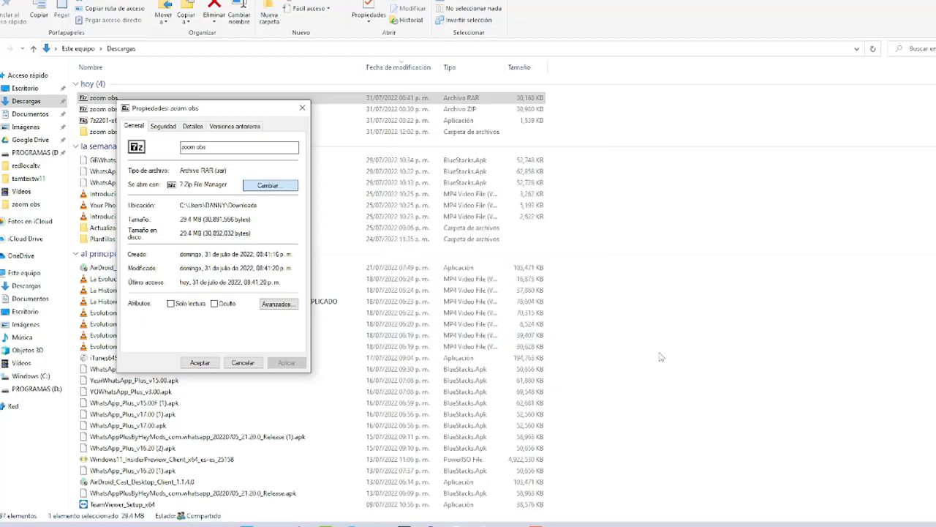
{"action": "left_click", "coordinate": [200, 363]}
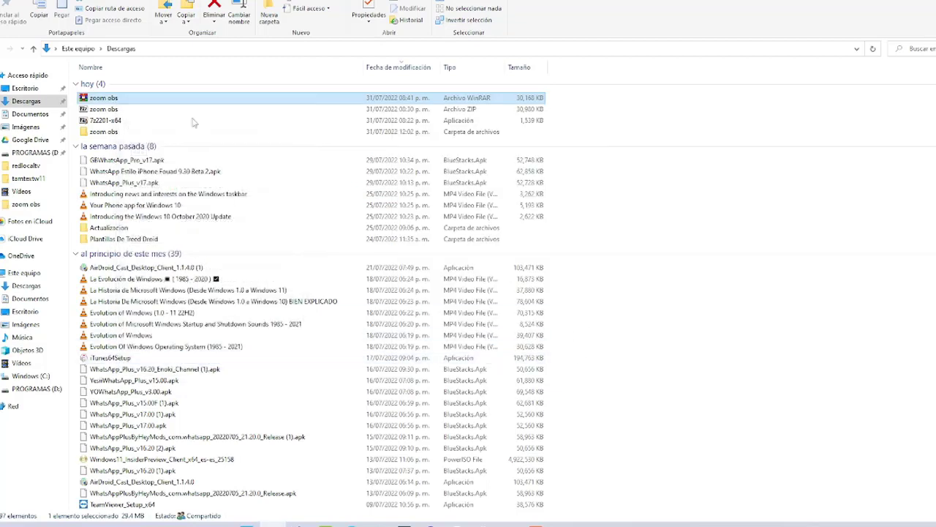
{"action": "double_click", "coordinate": [105, 100]}
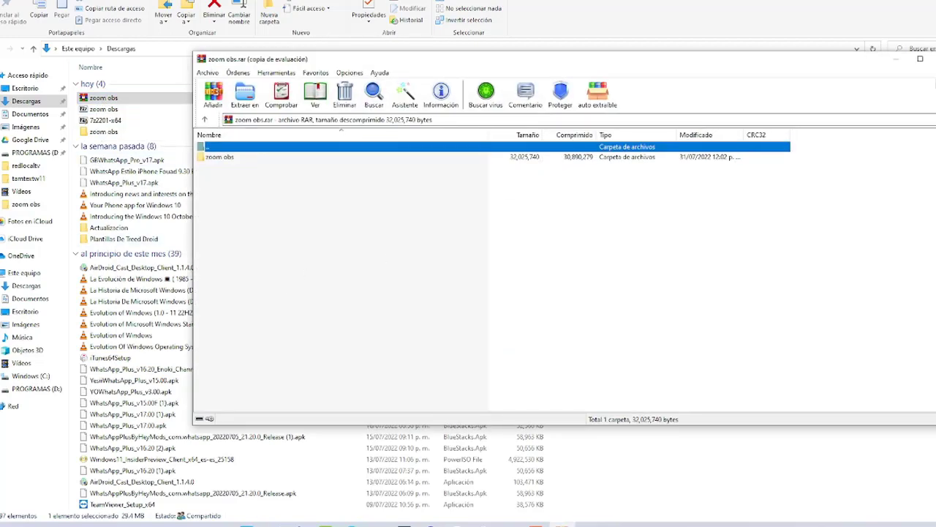
{"action": "key", "text": "Escape"}
{"action": "key", "text": "Escape"}
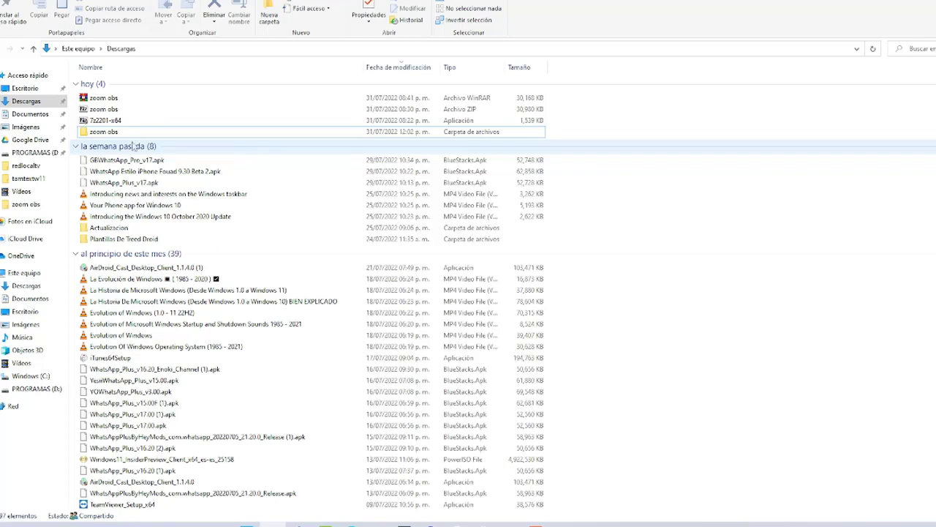
Open 7-Zip's Añadir al archivo dialog for zoom obs and review the save-location choices
{"action": "right_click", "coordinate": [108, 133]}
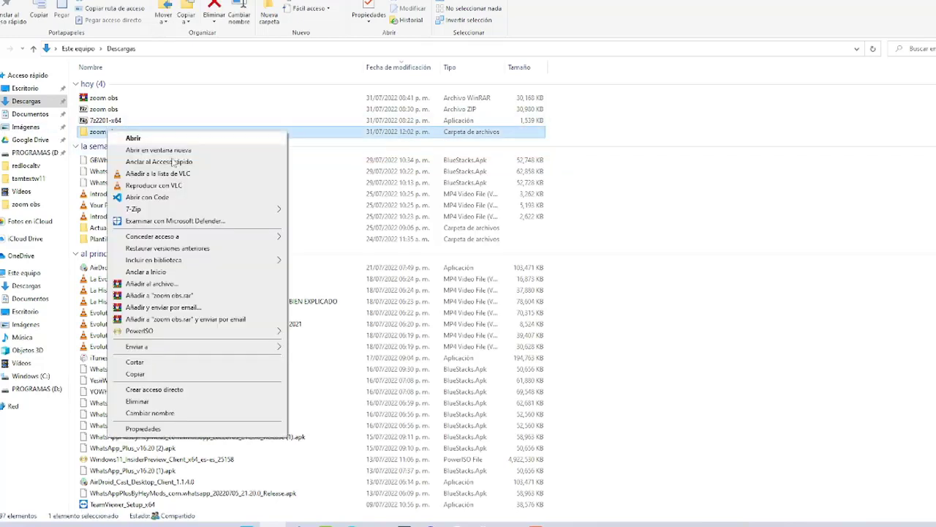
{"action": "mouse_move", "coordinate": [133, 212]}
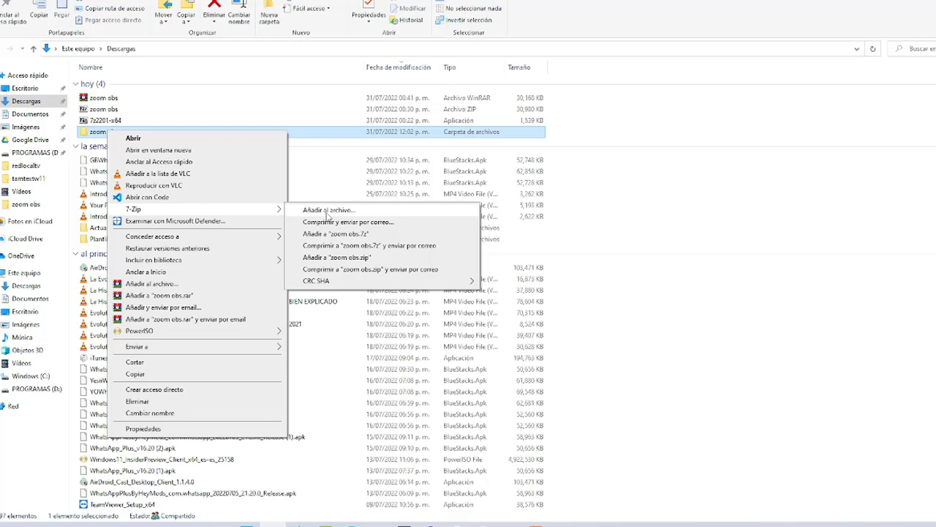
{"action": "left_click", "coordinate": [327, 211]}
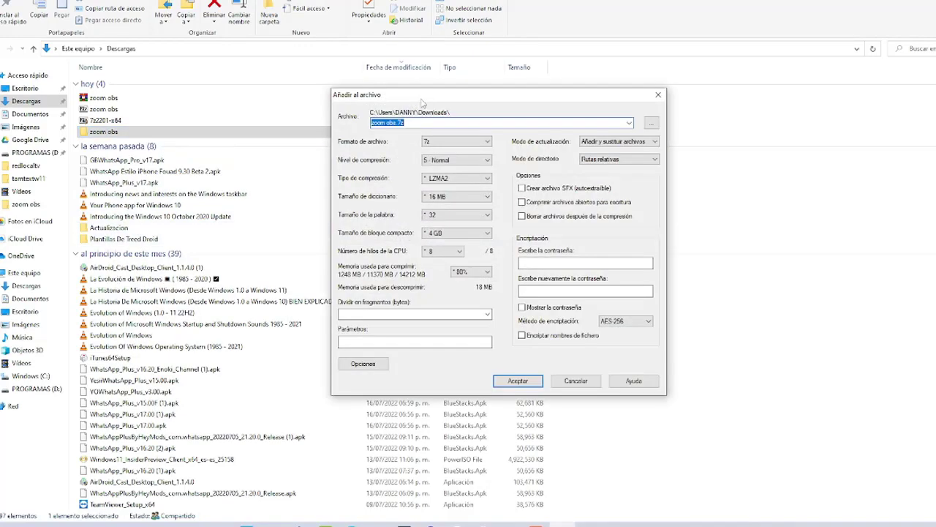
{"action": "left_click_drag", "start_coordinate": [428, 95], "coordinate": [153, 66]}
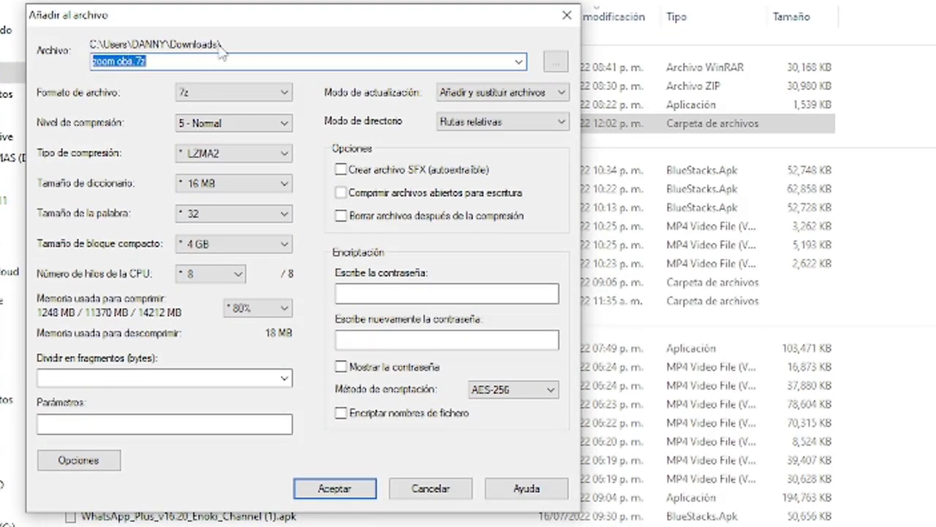
{"action": "left_click", "coordinate": [518, 62]}
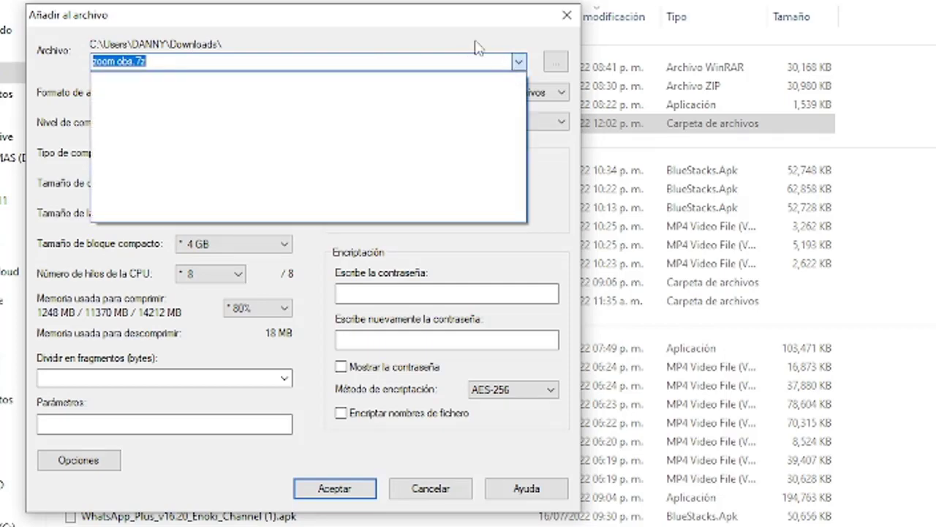
{"action": "left_click", "coordinate": [556, 59]}
{"action": "left_click", "coordinate": [555, 58]}
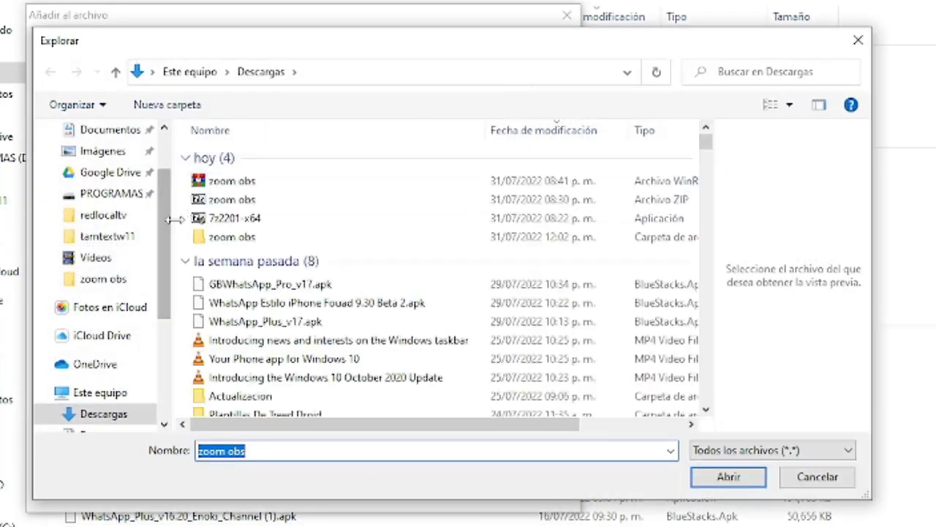
{"action": "scroll", "coordinate": [159, 205], "scroll_direction": "up", "scroll_amount": 3}
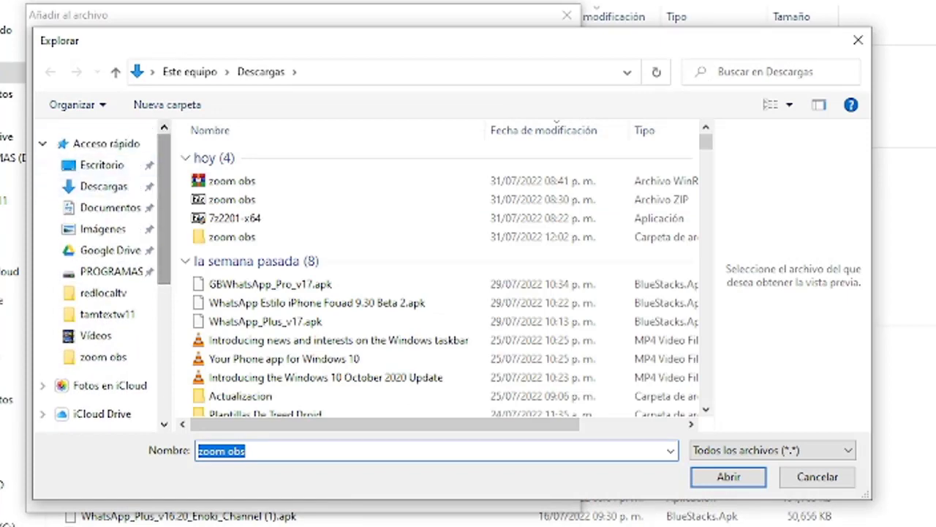
{"action": "left_click", "coordinate": [817, 476]}
Delete 'zoom' from the archive name, leaving obs.7z
{"action": "left_click", "coordinate": [128, 62]}
{"action": "double_click", "coordinate": [128, 61]}
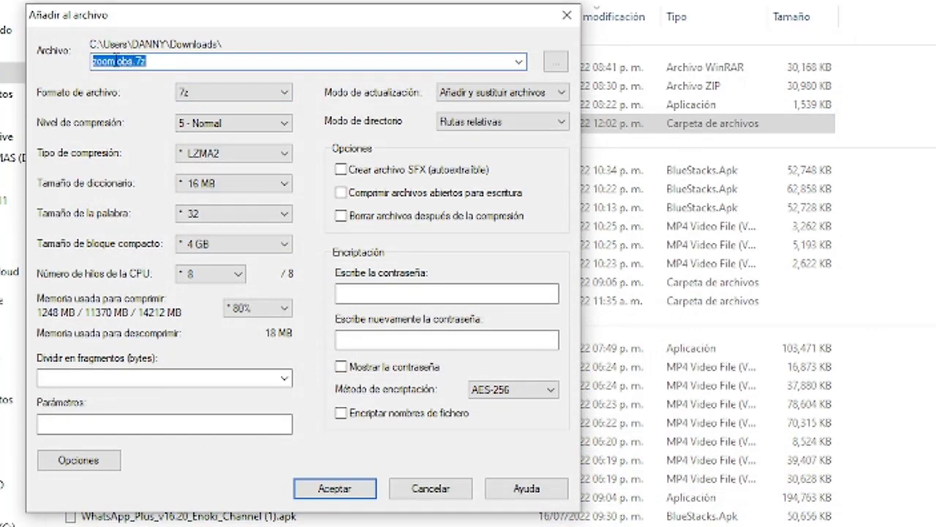
{"action": "left_click", "coordinate": [114, 62]}
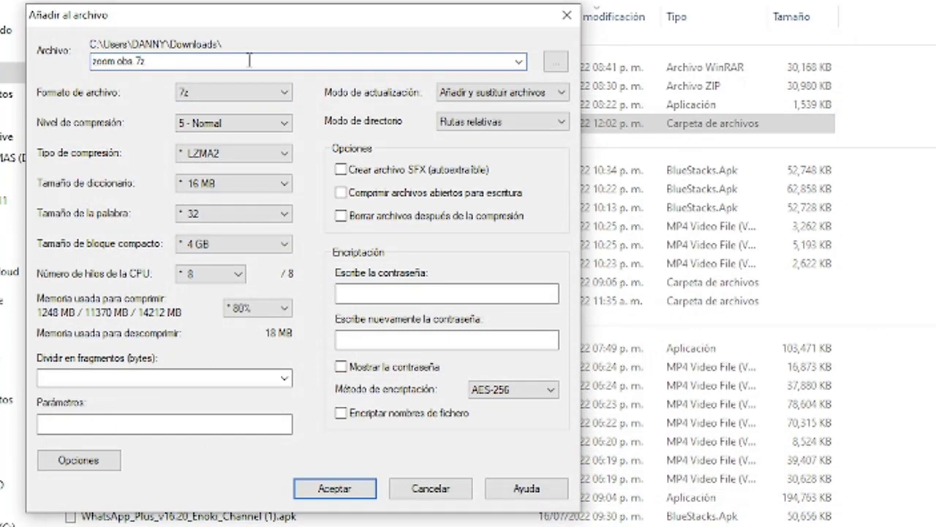
{"action": "key", "text": "BackSpace"}
{"action": "key", "text": "BackSpace"}
{"action": "key", "text": "BackSpace"}
{"action": "key", "text": "BackSpace"}
{"action": "key", "text": "ctrl+a"}
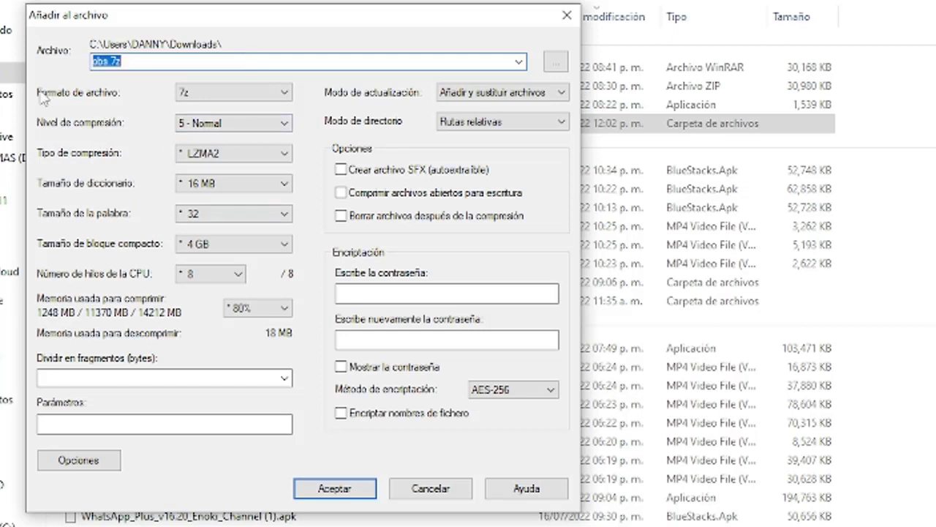
Choose zip as the archive format, so the archive becomes obs.zip
{"action": "left_click", "coordinate": [201, 94]}
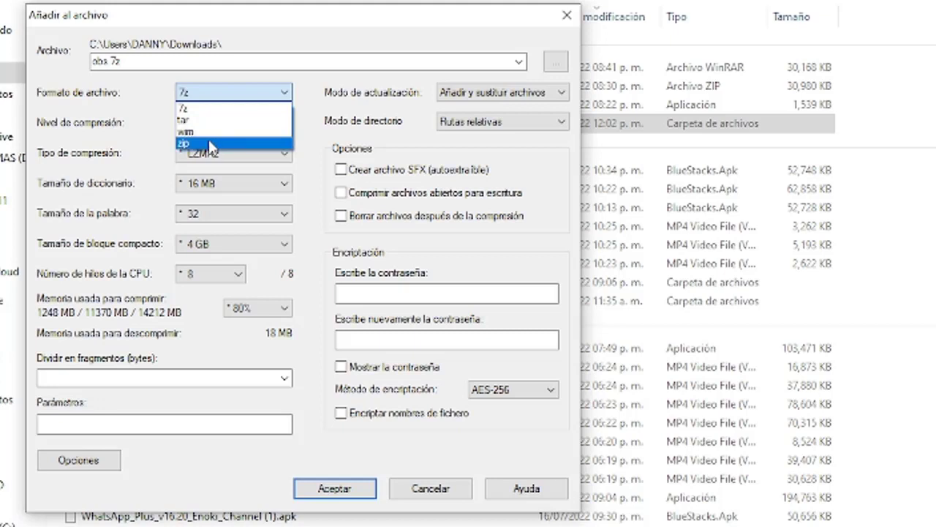
{"action": "left_click", "coordinate": [208, 141]}
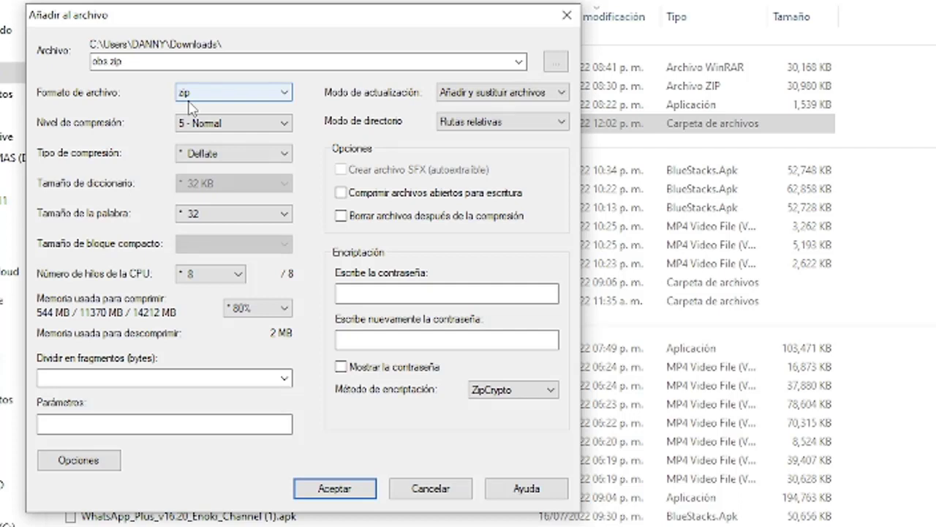
{"action": "left_click", "coordinate": [188, 101]}
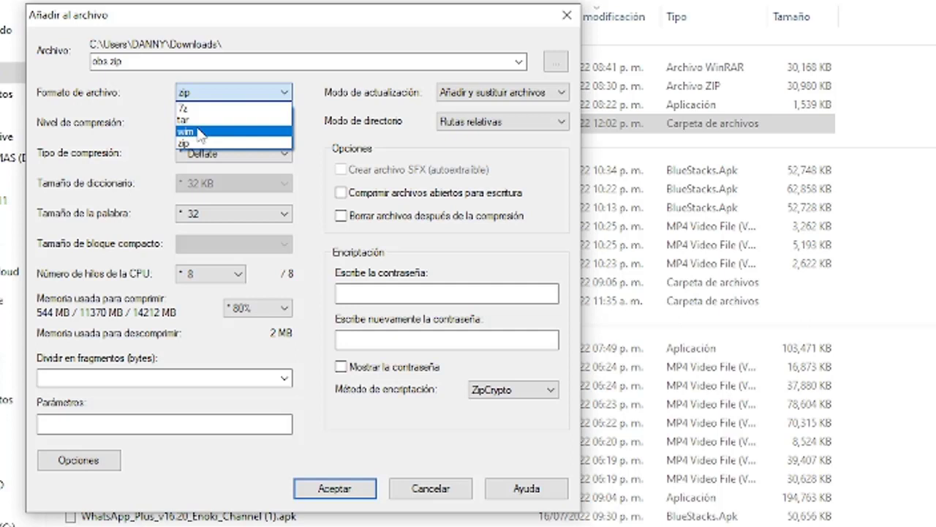
{"action": "left_click", "coordinate": [152, 119]}
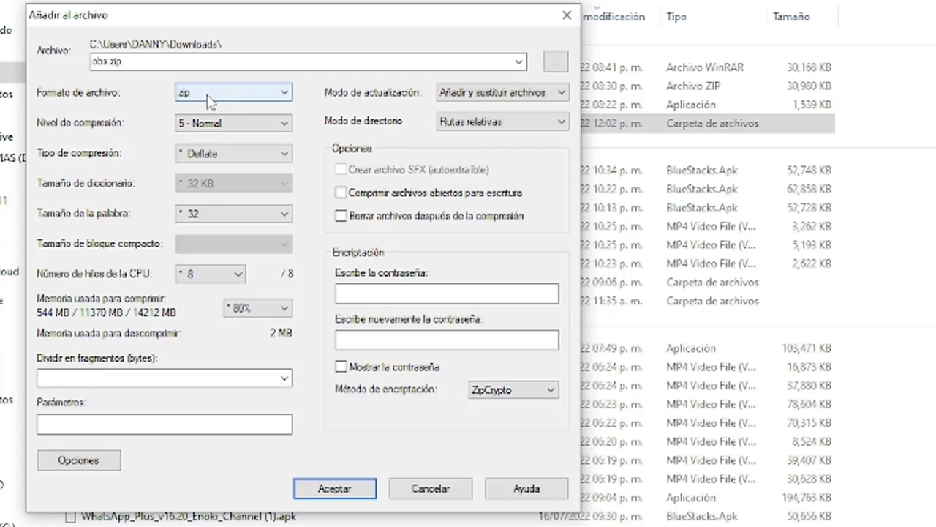
Keep 5 - Normal level, Deflate, word size 32 and 8 CPU threads, and create obs.zip
{"action": "left_click", "coordinate": [211, 124]}
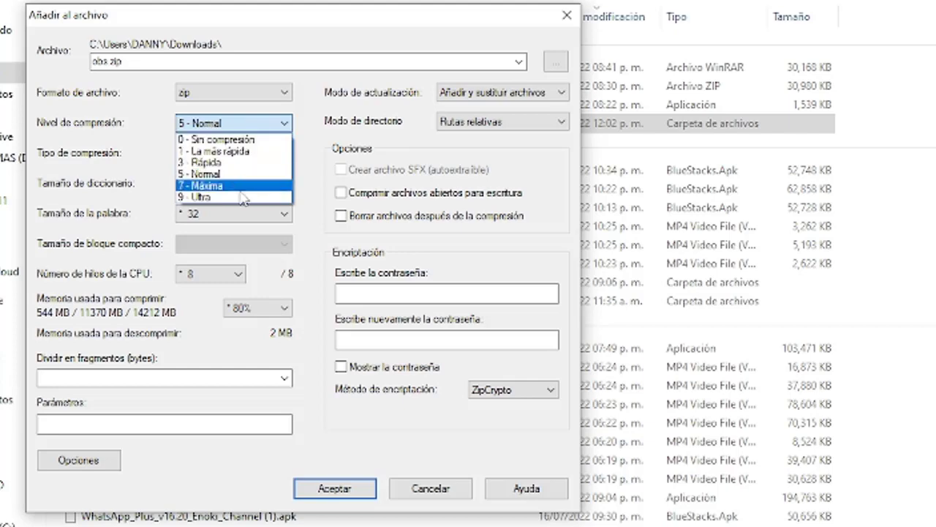
{"action": "left_click", "coordinate": [130, 180]}
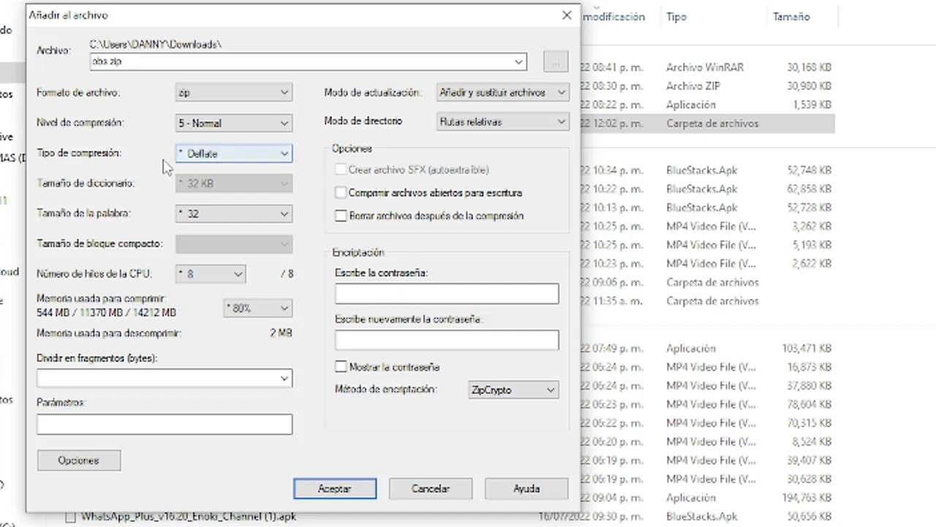
{"action": "left_click", "coordinate": [218, 158]}
{"action": "left_click", "coordinate": [219, 169]}
{"action": "left_click", "coordinate": [180, 216]}
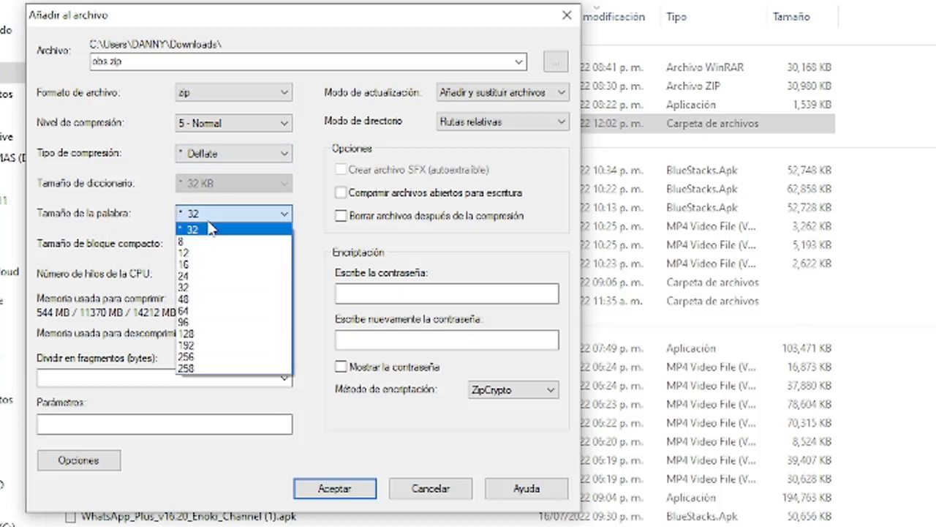
{"action": "left_click", "coordinate": [178, 226]}
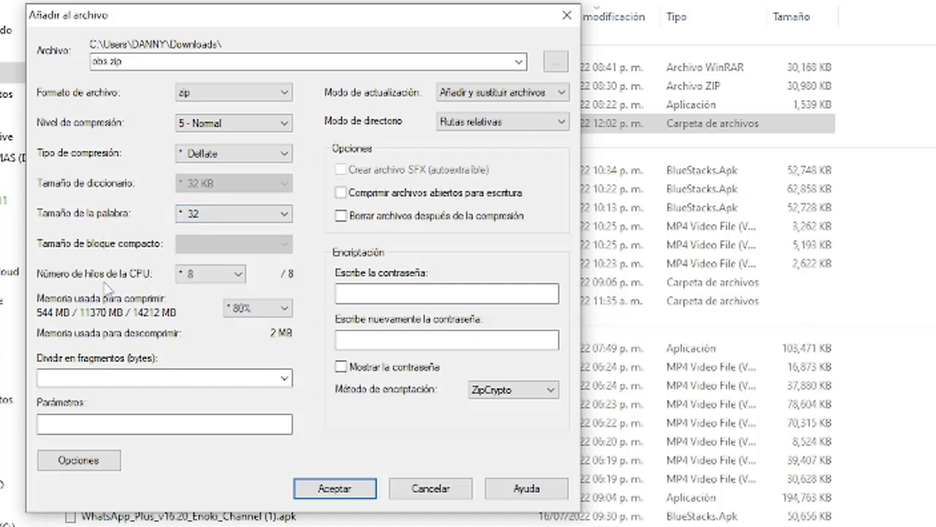
{"action": "left_click", "coordinate": [223, 281]}
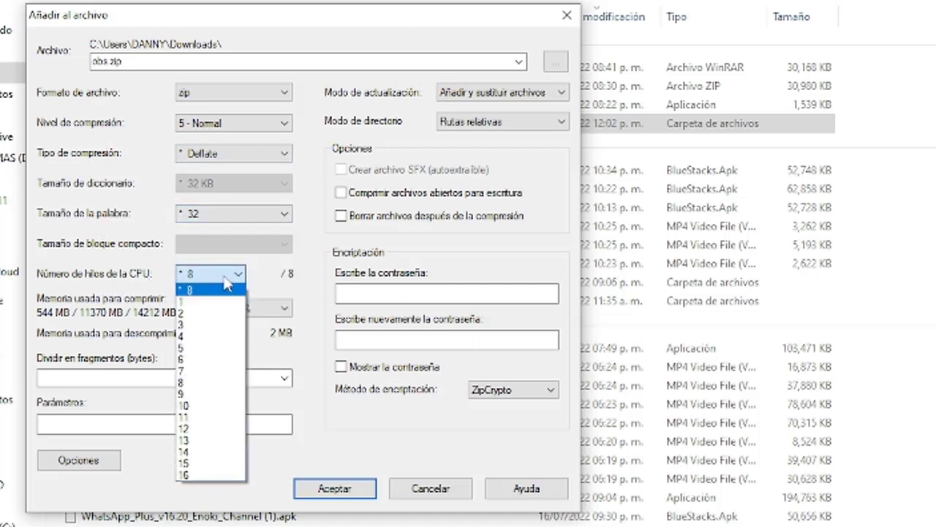
{"action": "left_click", "coordinate": [223, 278]}
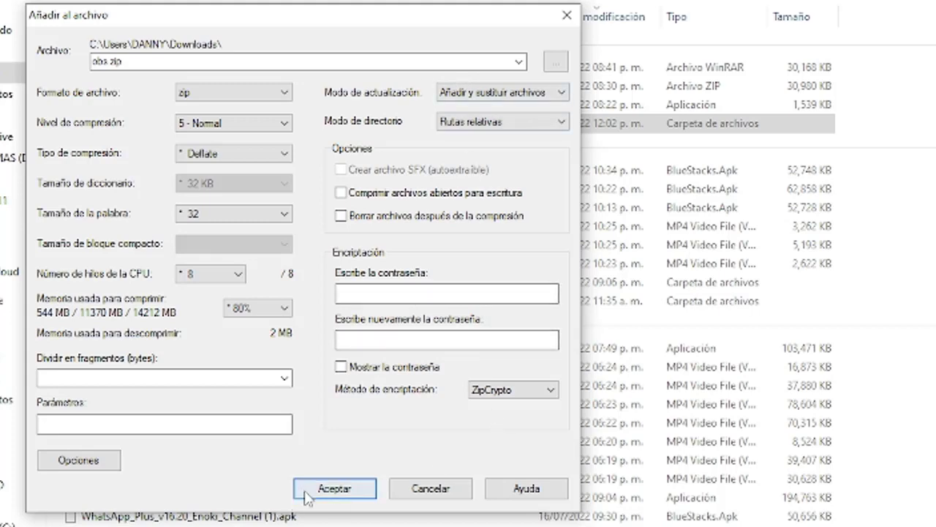
{"action": "left_click", "coordinate": [335, 489]}
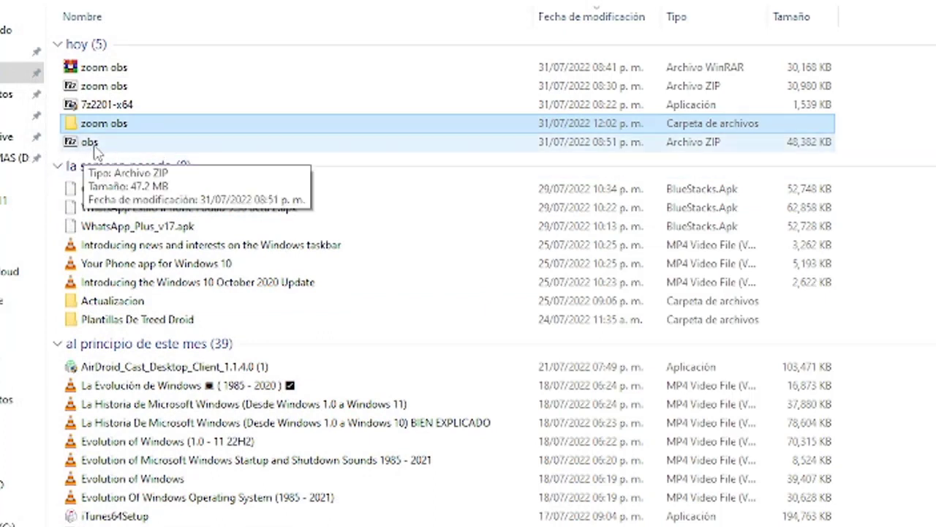
{"action": "left_click", "coordinate": [87, 144]}
{"action": "right_click", "coordinate": [86, 145]}
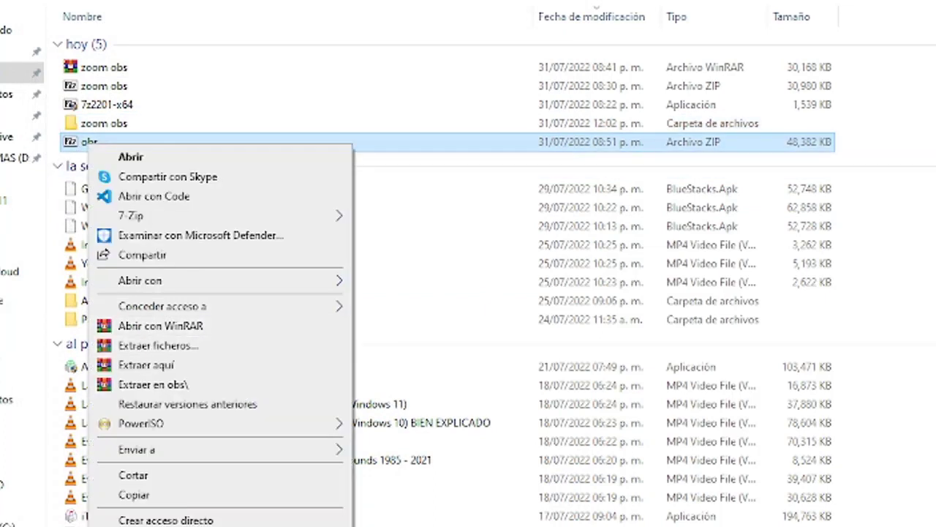
{"action": "key", "text": "r"}
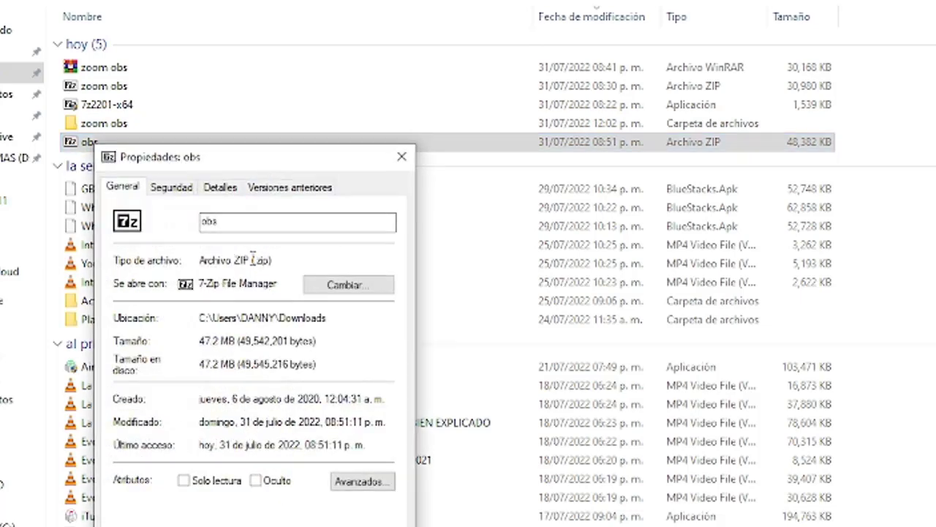
{"action": "left_click", "coordinate": [402, 158]}
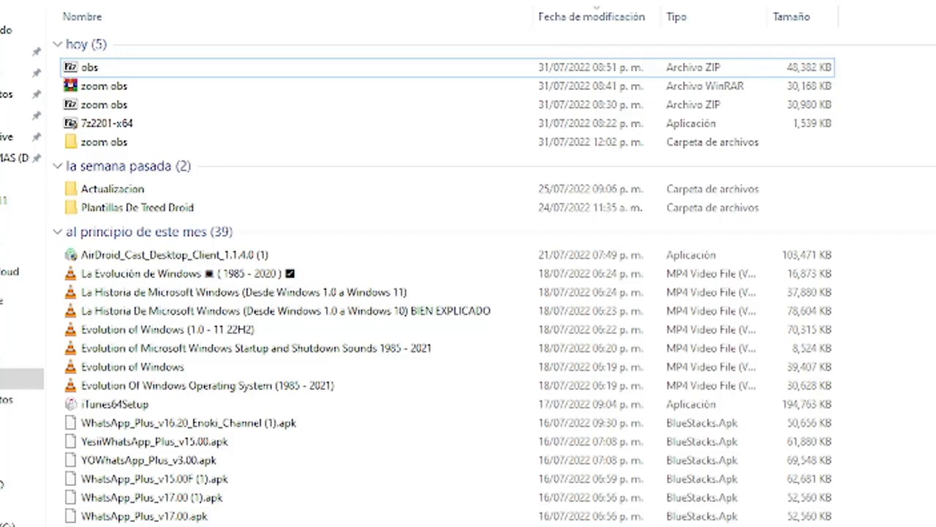
{"action": "left_click", "coordinate": [223, 146]}
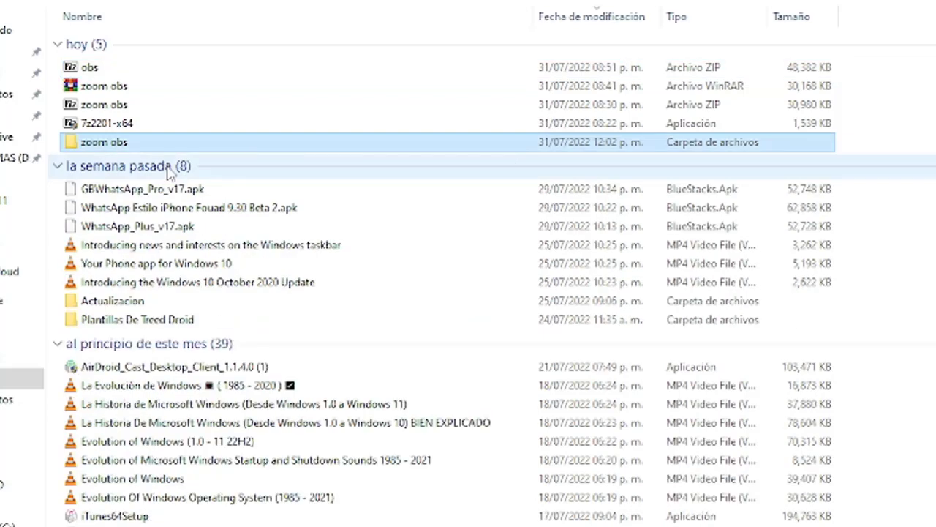
Open 7-Zip's add-to-archive window for the zoom obs folder and move it left
{"action": "right_click", "coordinate": [103, 150]}
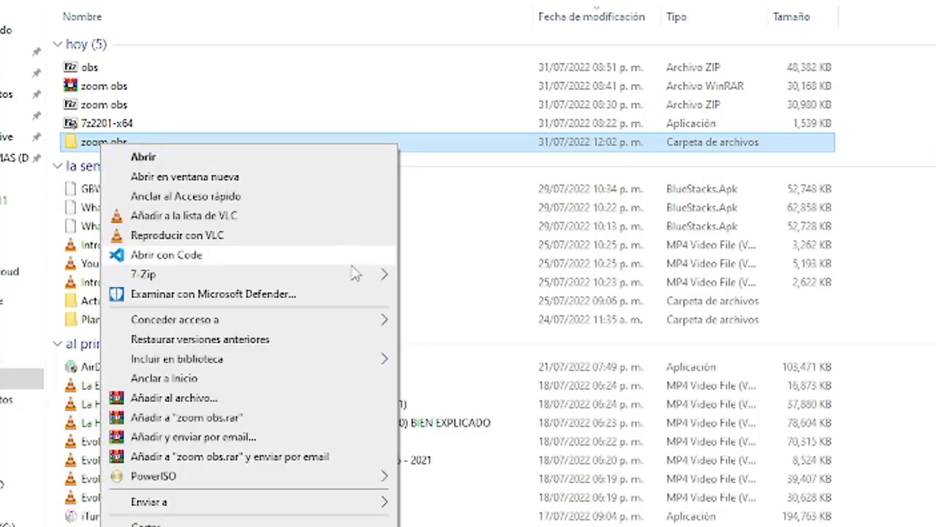
{"action": "mouse_move", "coordinate": [355, 274]}
{"action": "left_click", "coordinate": [439, 276]}
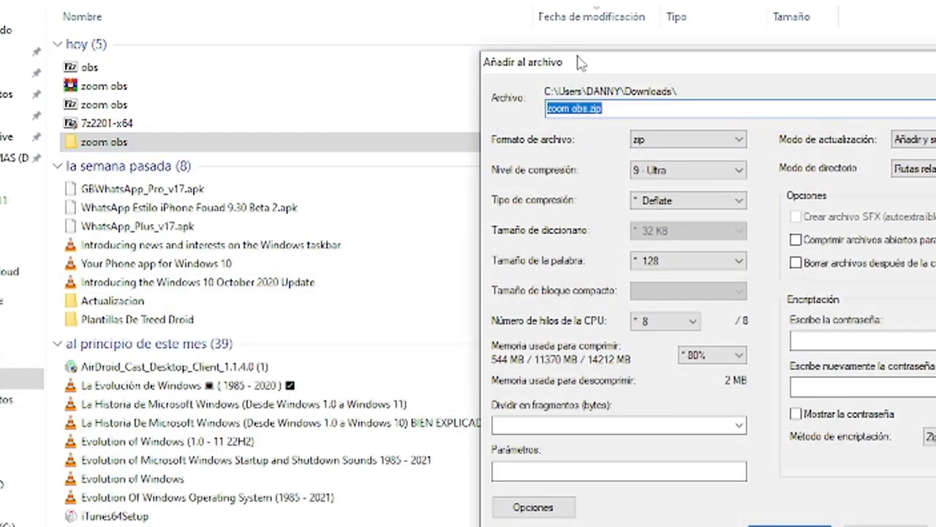
{"action": "left_click_drag", "start_coordinate": [577, 19], "coordinate": [144, 17]}
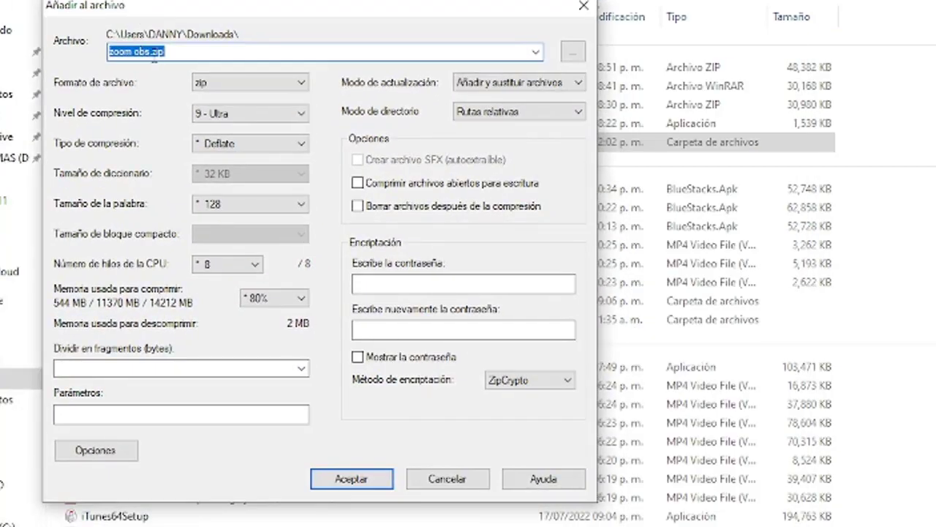
Rename the archive to zoom obs2.zip and keep the zip format
{"action": "left_click_drag", "start_coordinate": [201, 53], "coordinate": [106, 53]}
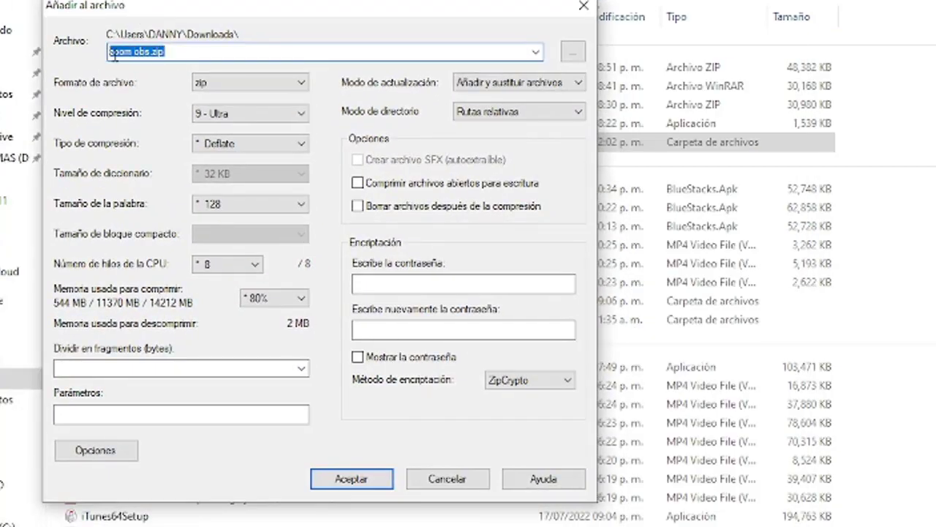
{"action": "left_click", "coordinate": [153, 50]}
{"action": "type", "text": "2"}
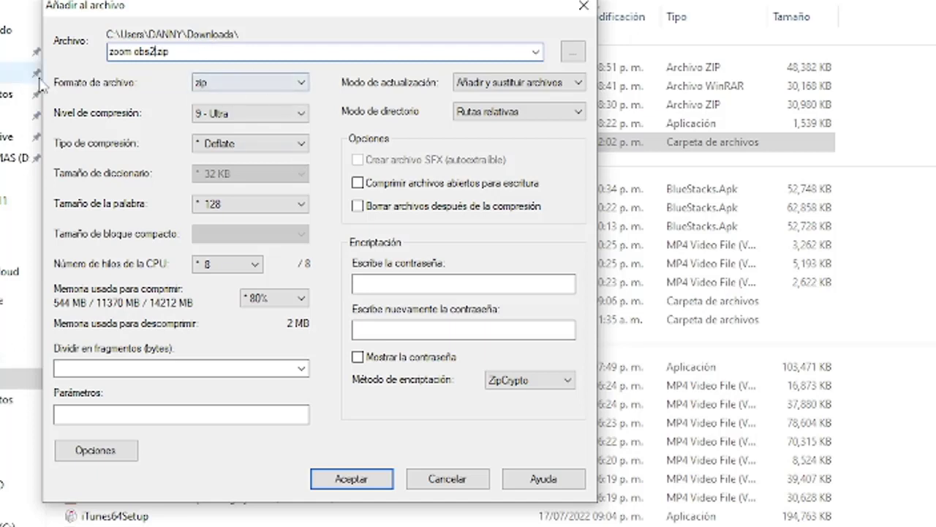
{"action": "left_click", "coordinate": [219, 85]}
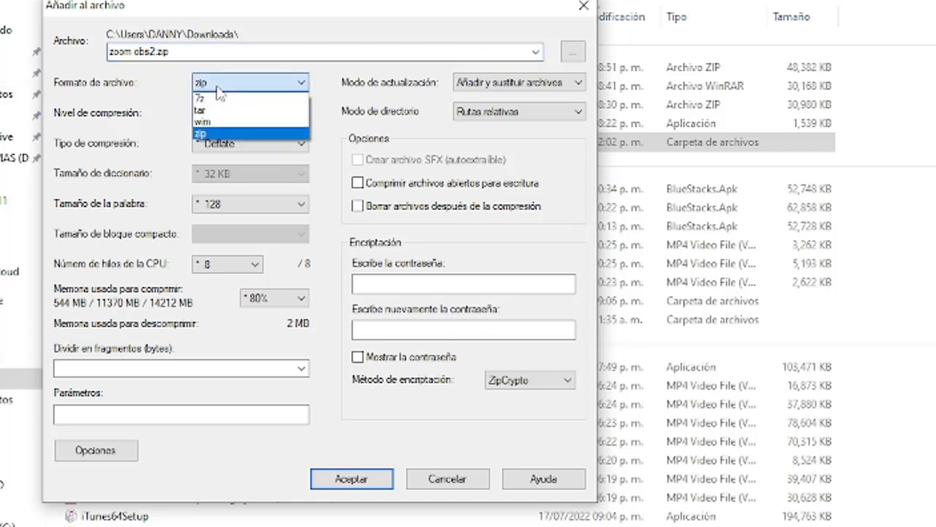
{"action": "left_click", "coordinate": [219, 86]}
{"action": "left_click", "coordinate": [371, 284]}
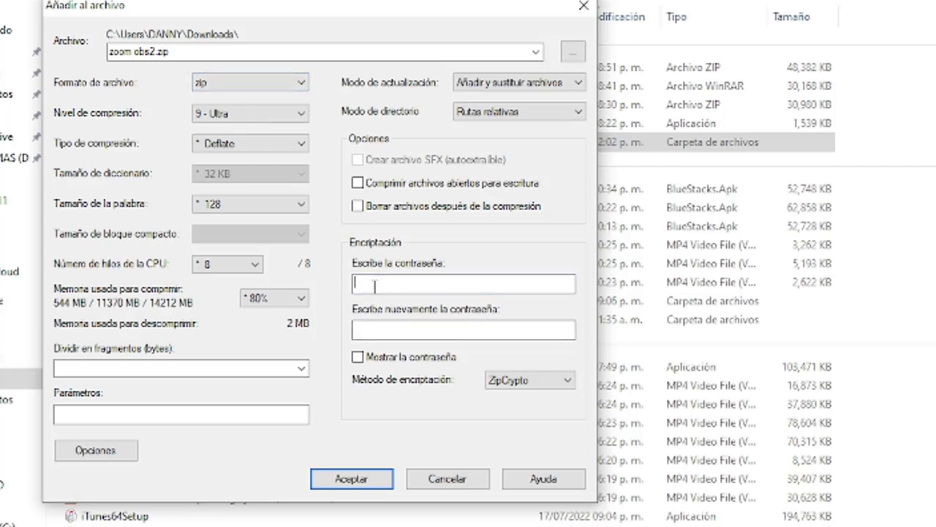
Enter and confirm the archive password, briefly showing it to check
{"action": "type", "text": "123"}
{"action": "left_click", "coordinate": [377, 329]}
{"action": "type", "text": "1"}
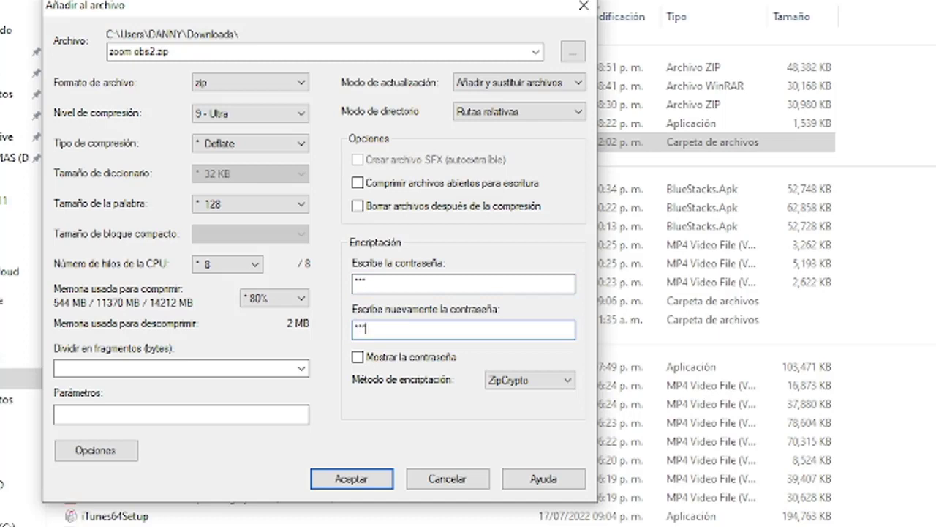
{"action": "left_click", "coordinate": [359, 358]}
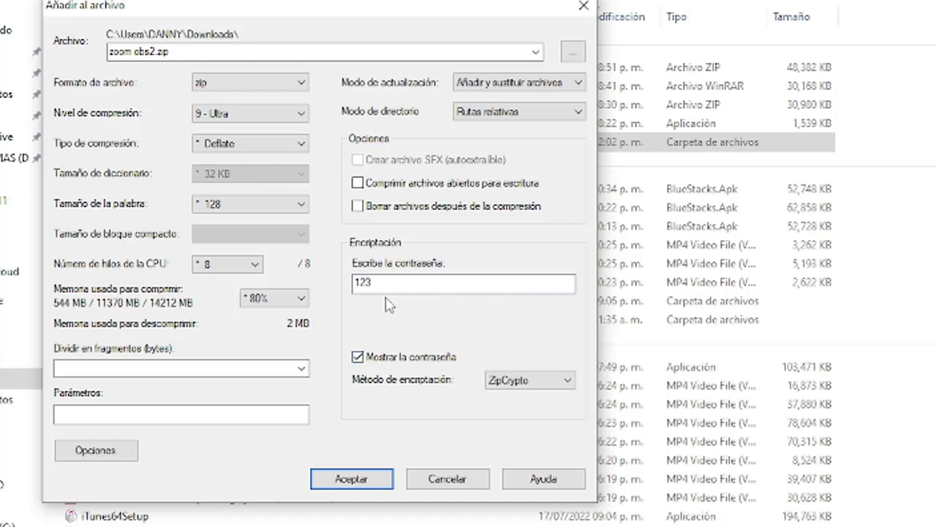
{"action": "left_click", "coordinate": [357, 357]}
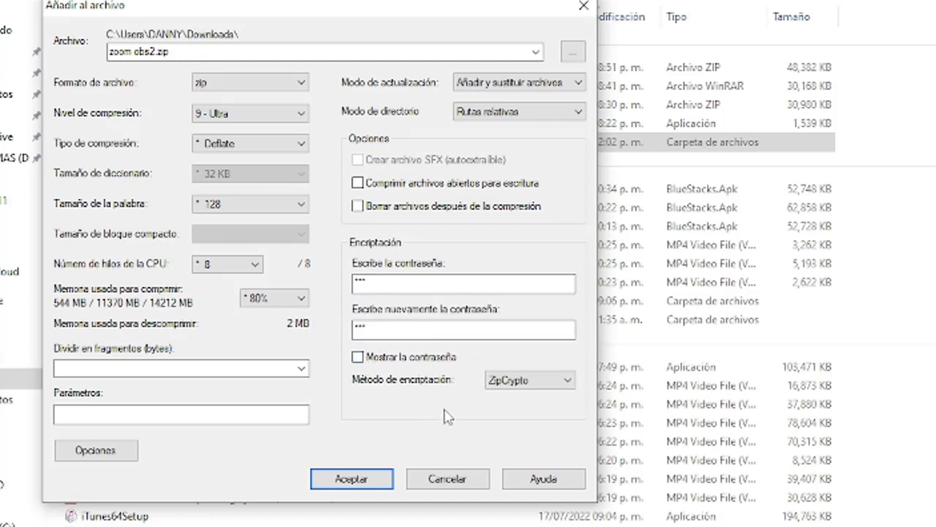
Set AES-256 encryption and create the encrypted zoom obs2 zip in Descargas
{"action": "left_click", "coordinate": [509, 390]}
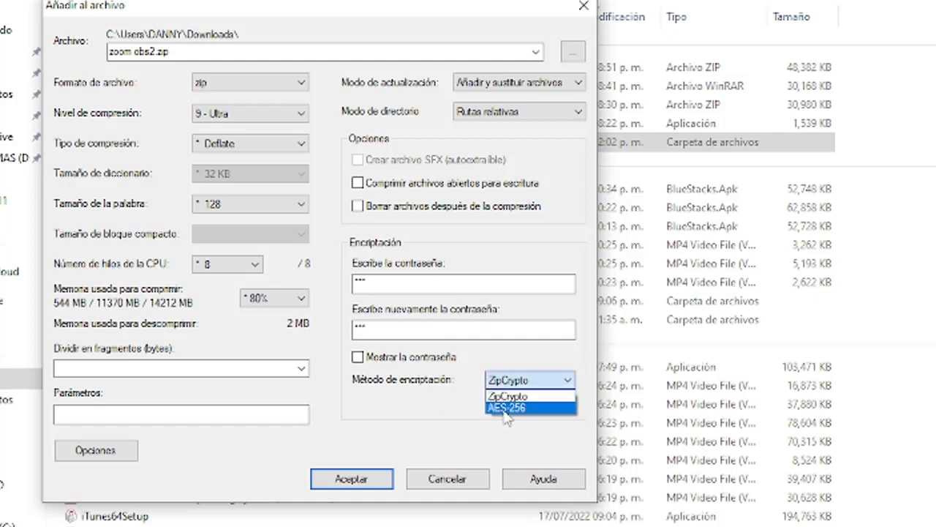
{"action": "left_click", "coordinate": [507, 408]}
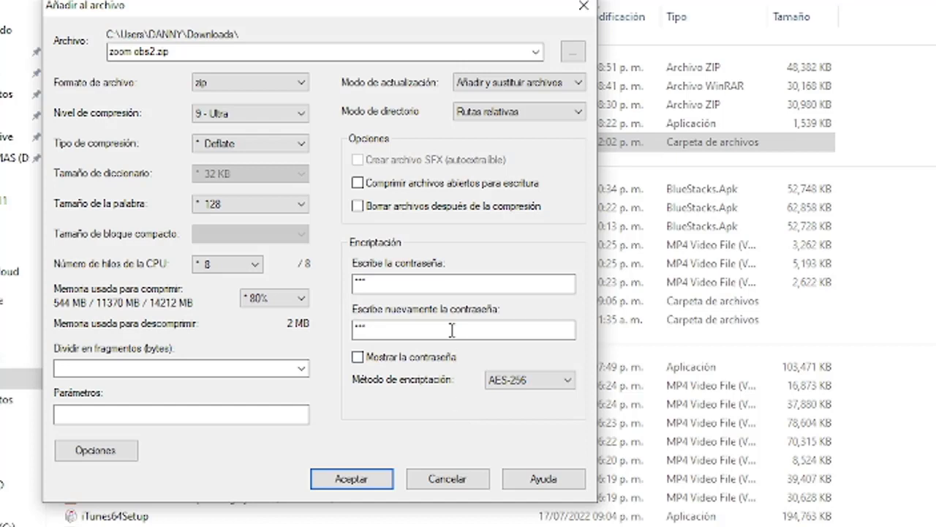
{"action": "left_click", "coordinate": [395, 358]}
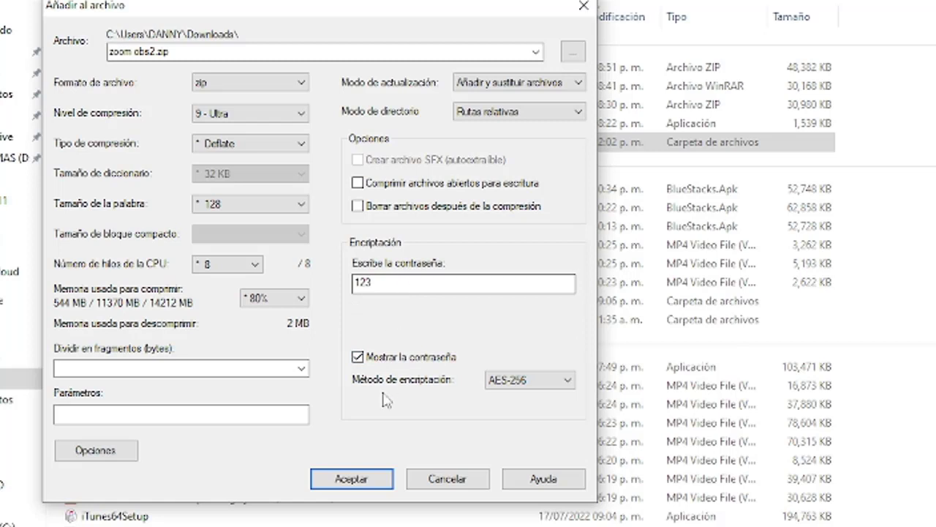
{"action": "left_click", "coordinate": [371, 358]}
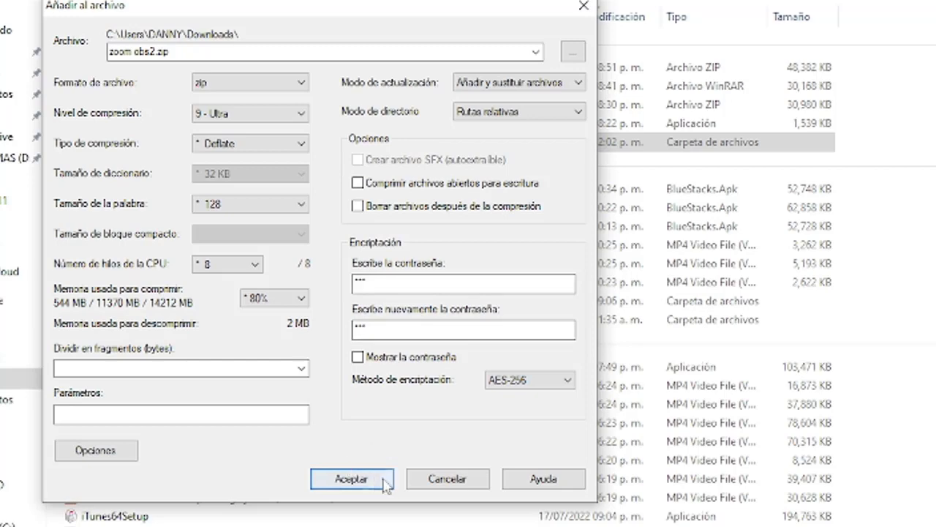
{"action": "left_click", "coordinate": [381, 479]}
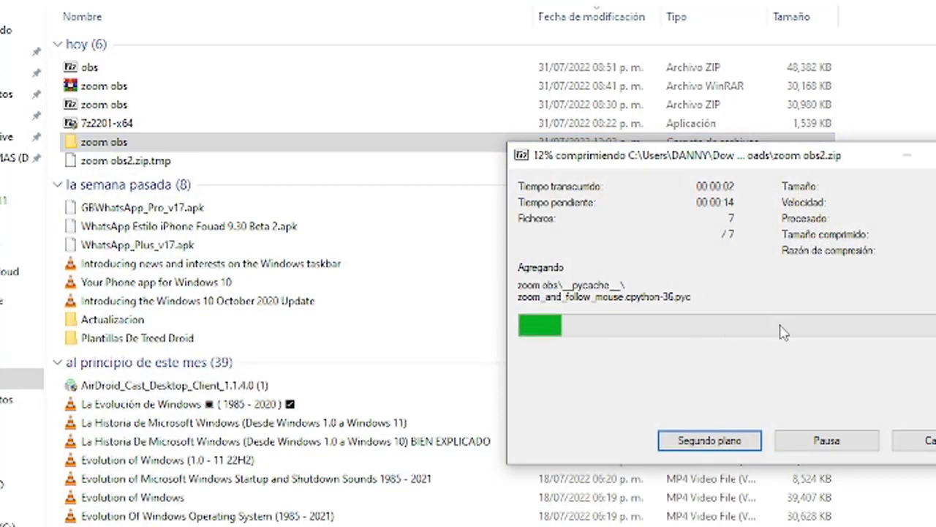
{"action": "left_click", "coordinate": [106, 162]}
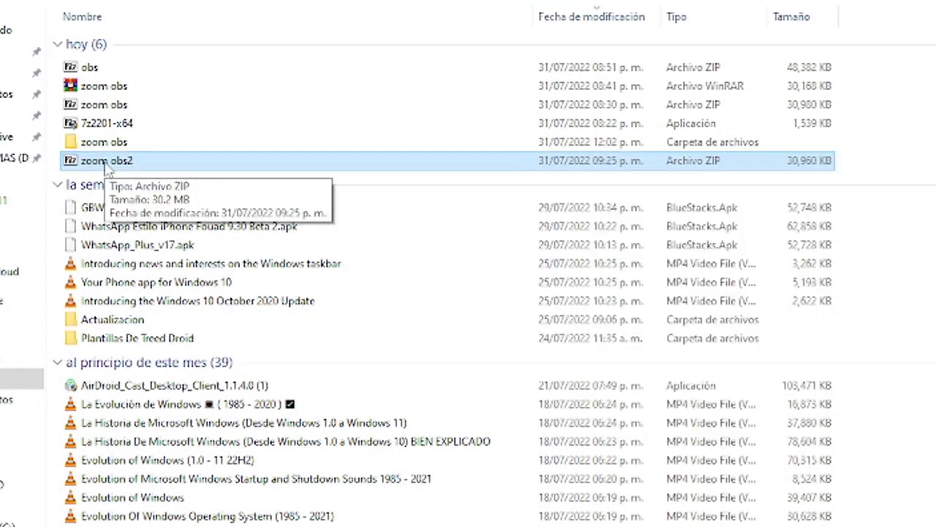
Open Extraer ficheros for zoom obs2 and enter the archive password
{"action": "right_click", "coordinate": [106, 166]}
{"action": "mouse_move", "coordinate": [271, 234]}
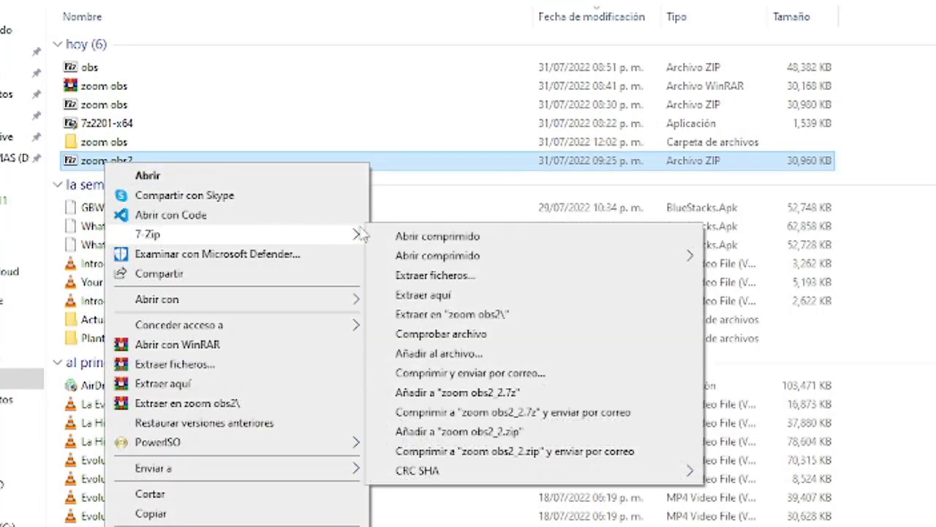
{"action": "mouse_move", "coordinate": [445, 262]}
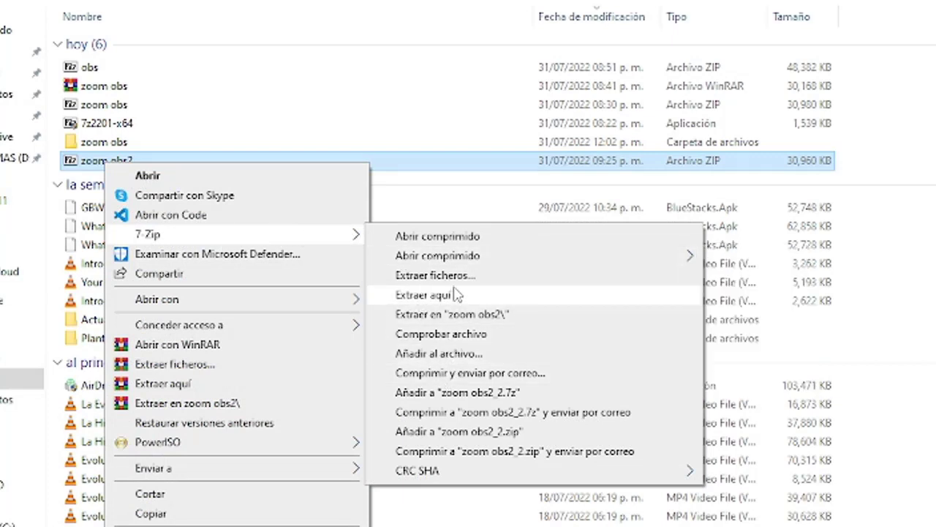
{"action": "left_click", "coordinate": [446, 275]}
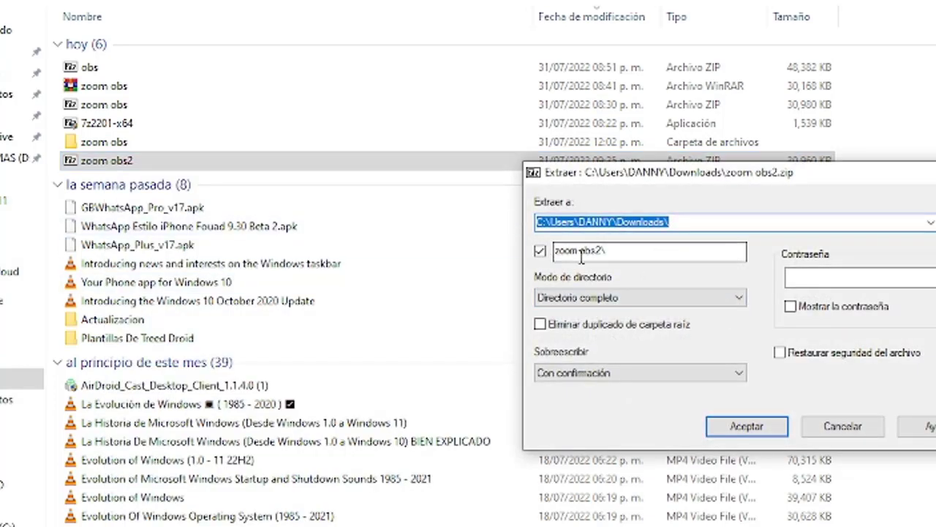
{"action": "left_click", "coordinate": [797, 275]}
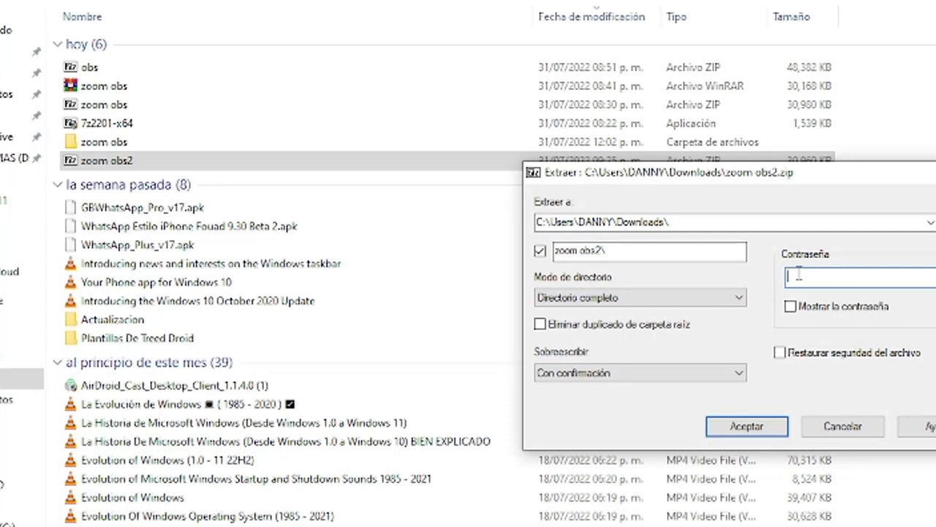
{"action": "type", "text": "***"}
Keep Sobrescribir on Con confirmación and extract into a zoom obs2 folder
{"action": "left_click", "coordinate": [582, 374]}
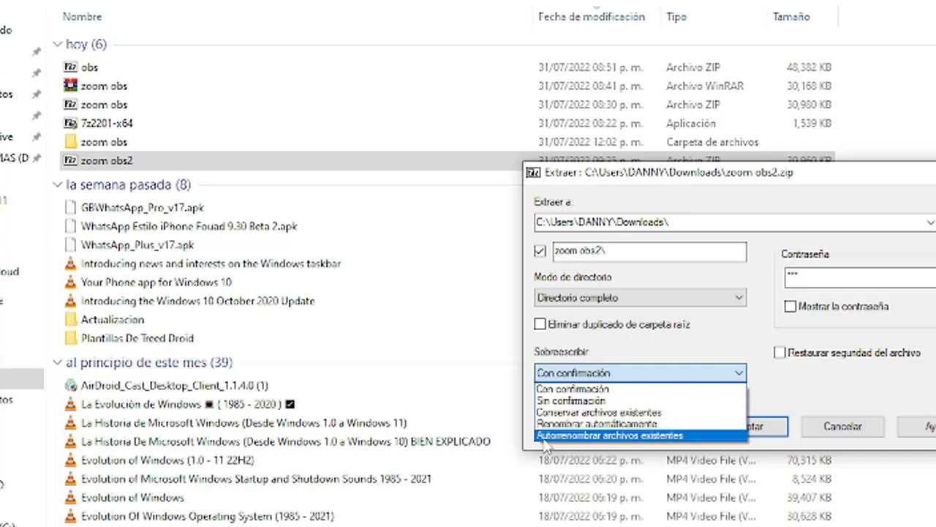
{"action": "left_click", "coordinate": [817, 406]}
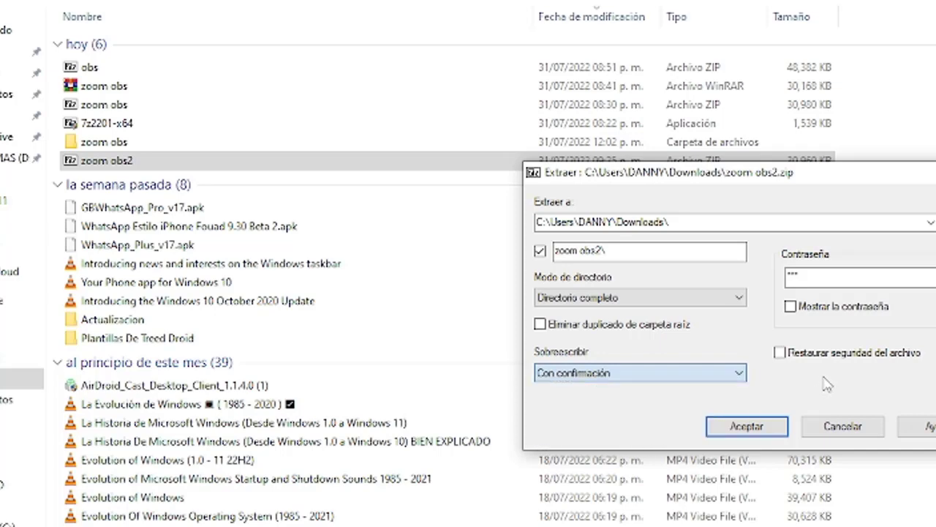
{"action": "left_click", "coordinate": [744, 428]}
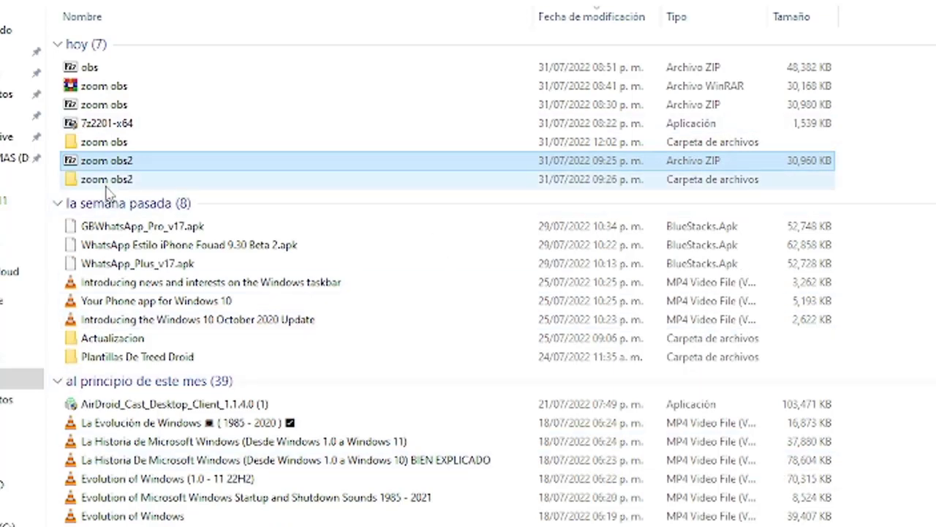
Browse into zoom obs2 and its zoom obs subfolder, then go back to Descargas
{"action": "double_click", "coordinate": [106, 183]}
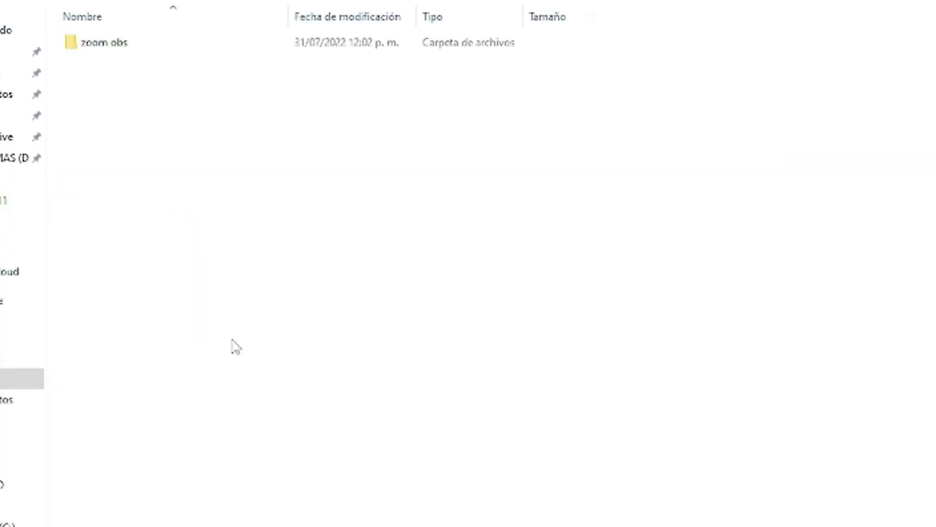
{"action": "double_click", "coordinate": [153, 47]}
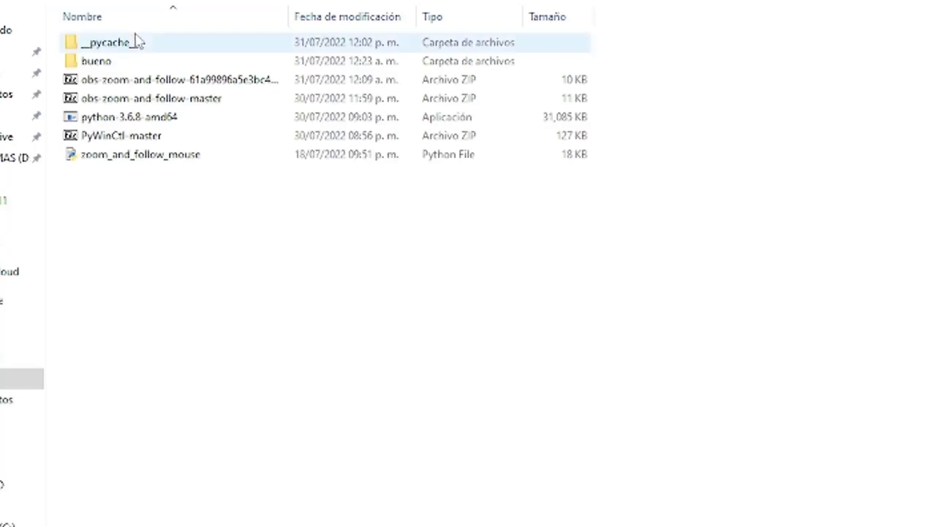
{"action": "left_click", "coordinate": [150, 1]}
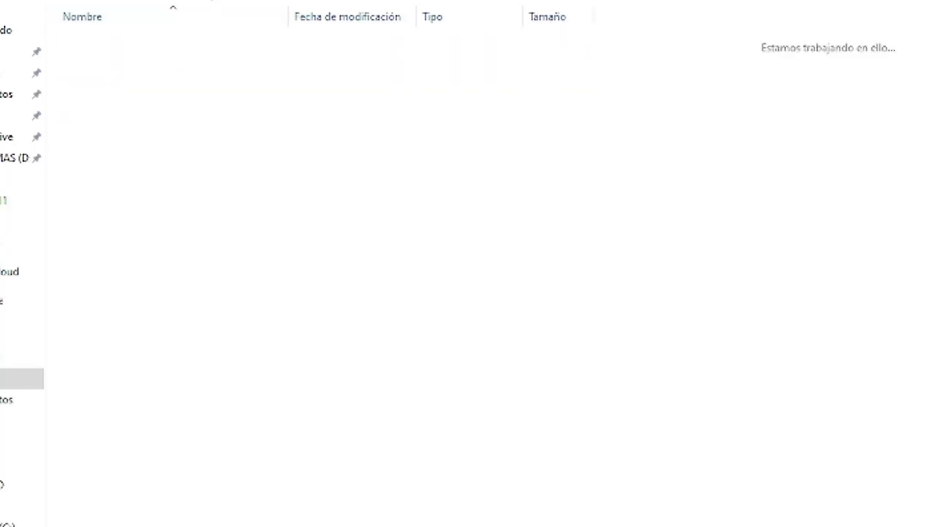
{"action": "left_click", "coordinate": [150, 0]}
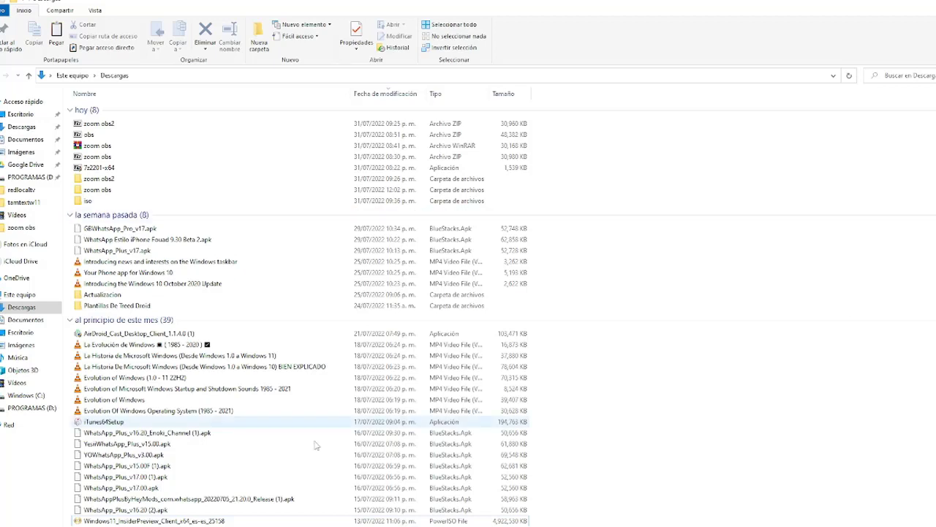
Start a 7-Zip archive of the Windows 11 Insider Preview ISO, saved in the iso folder
{"action": "left_click", "coordinate": [99, 521]}
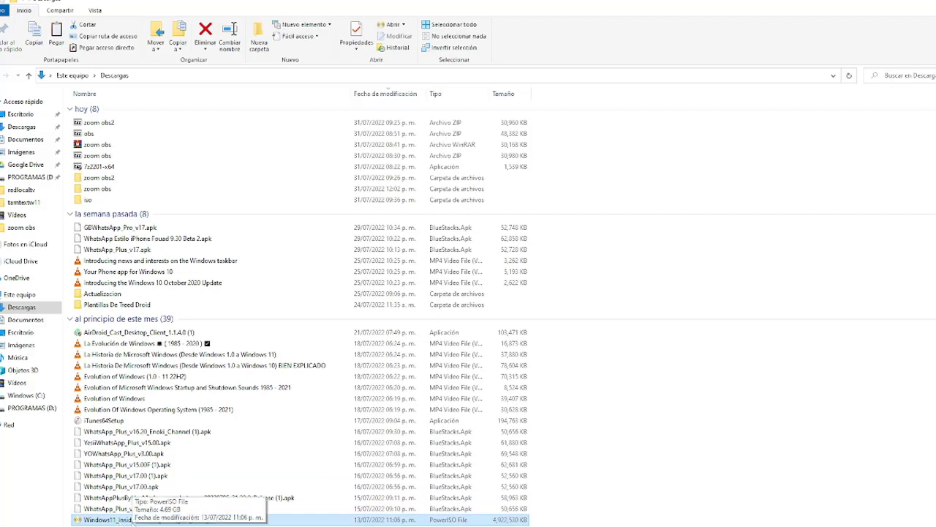
{"action": "right_click", "coordinate": [121, 518]}
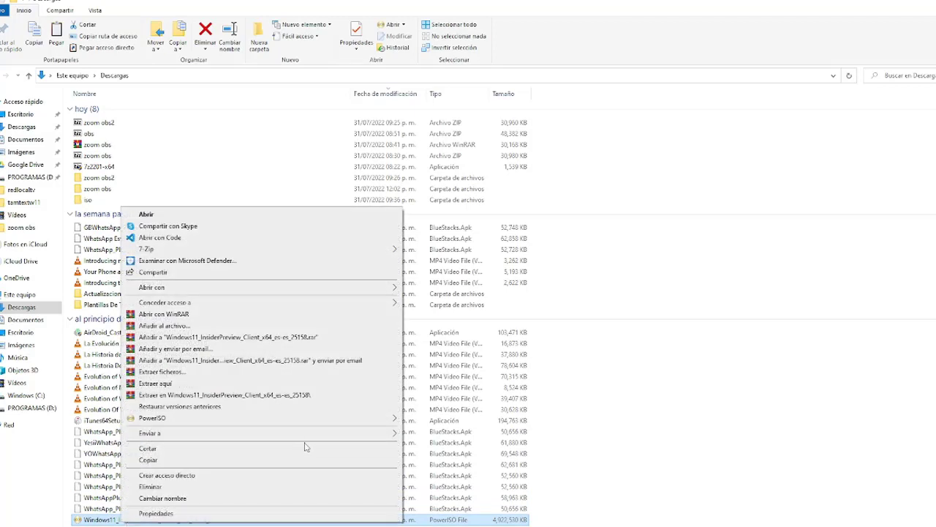
{"action": "mouse_move", "coordinate": [158, 251]}
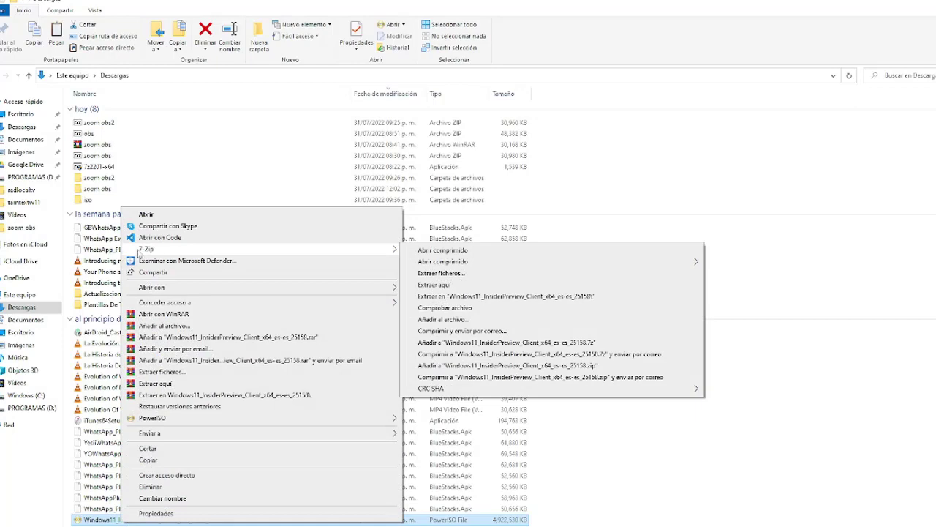
{"action": "left_click", "coordinate": [444, 321]}
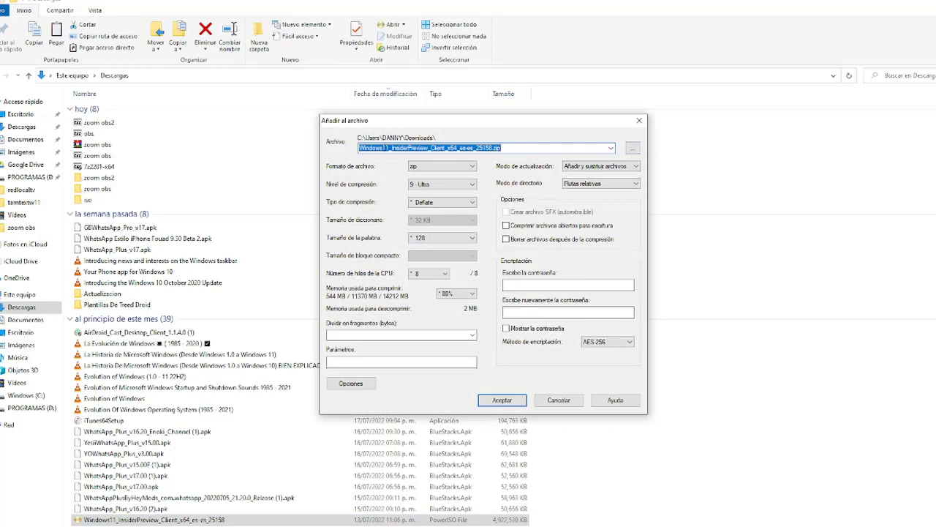
{"action": "left_click", "coordinate": [632, 149]}
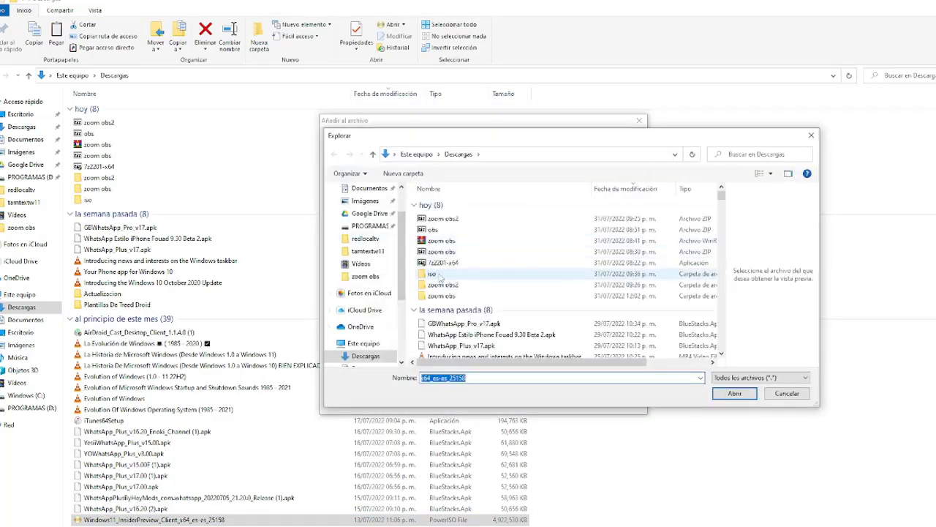
{"action": "double_click", "coordinate": [432, 275]}
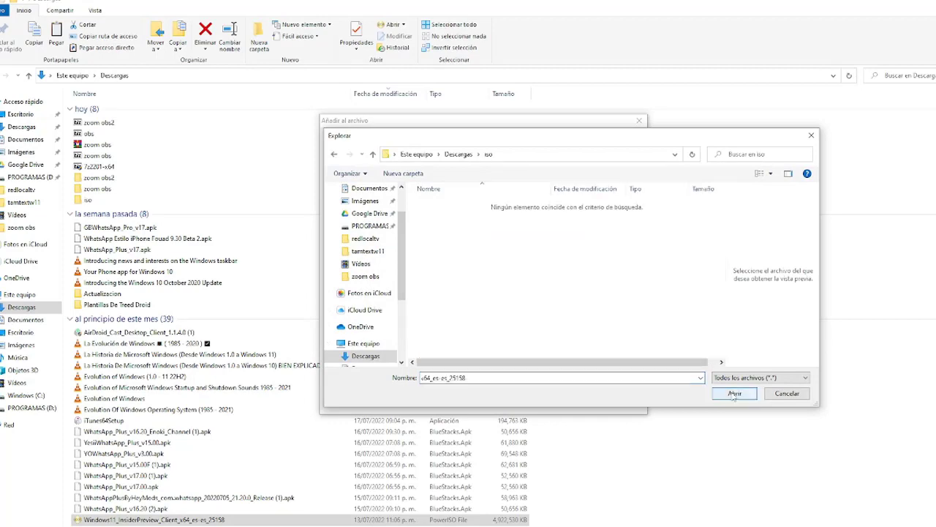
{"action": "left_click", "coordinate": [734, 394]}
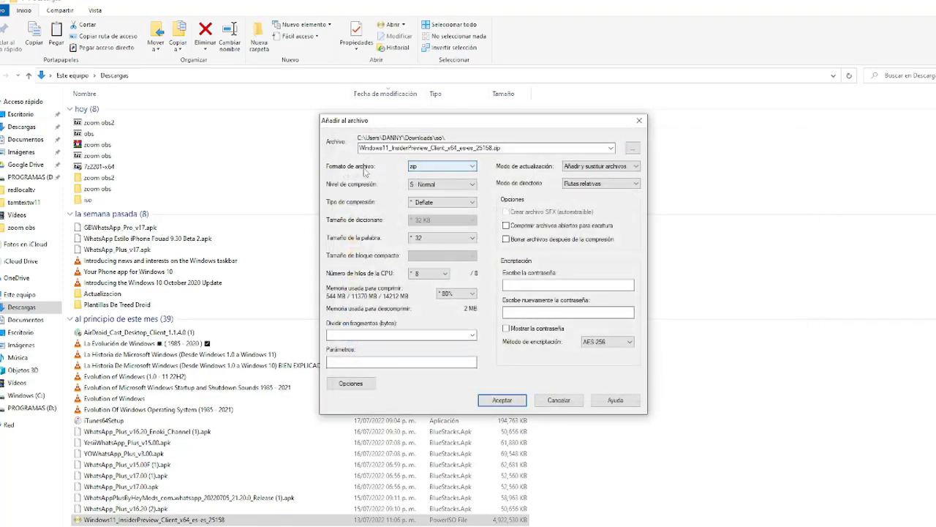
Keep zip format, set 1024M split volumes, and start compressing the ISO
{"action": "left_click", "coordinate": [435, 168]}
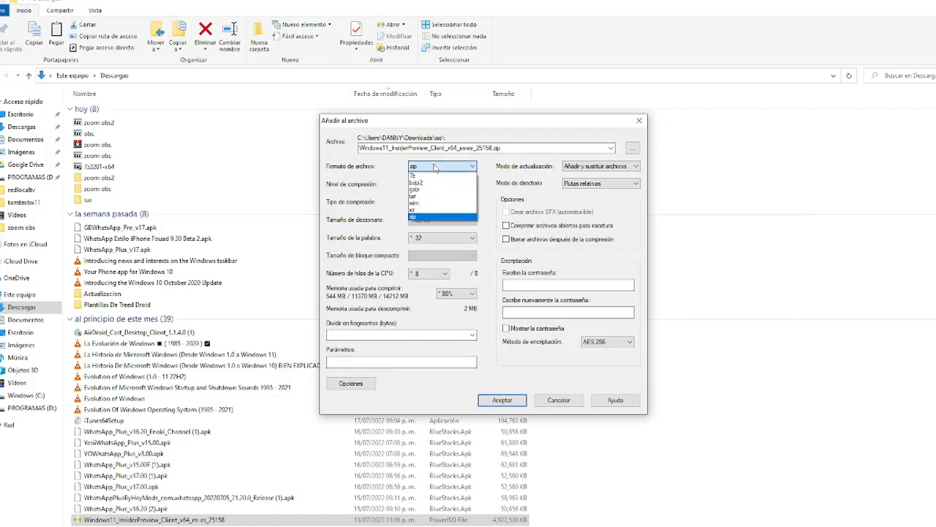
{"action": "left_click", "coordinate": [430, 167]}
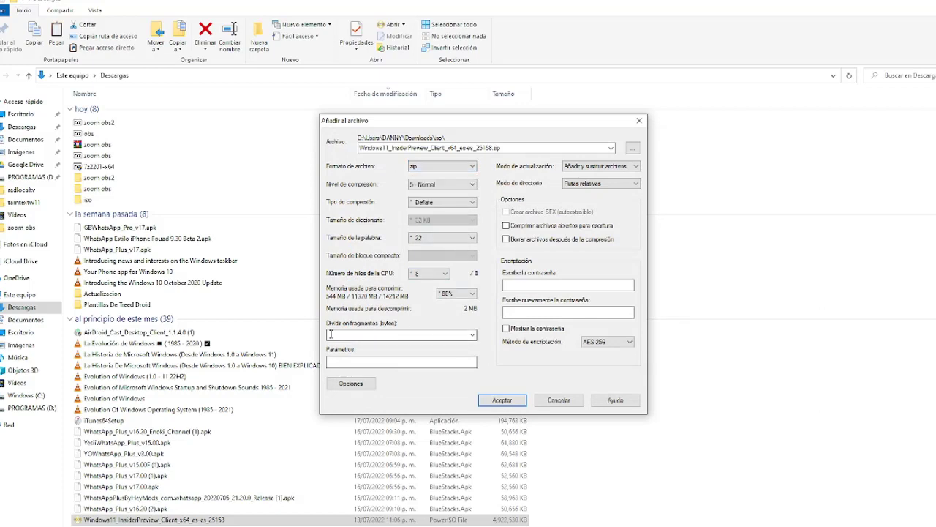
{"action": "left_click", "coordinate": [473, 335]}
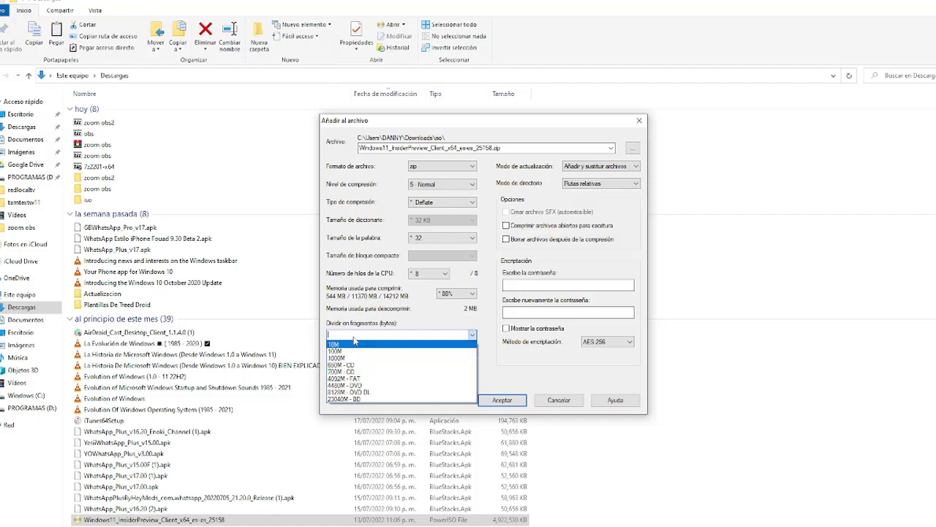
{"action": "left_click", "coordinate": [351, 335]}
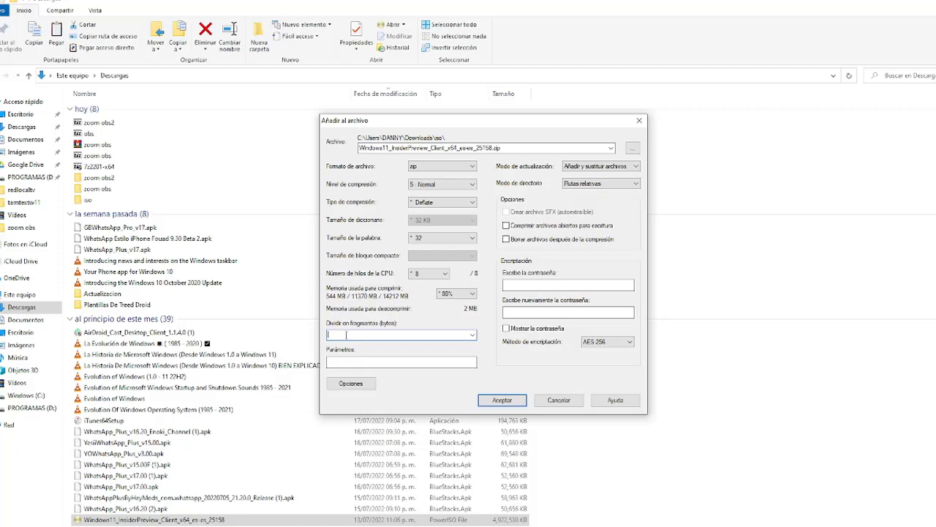
{"action": "type", "text": "1024"}
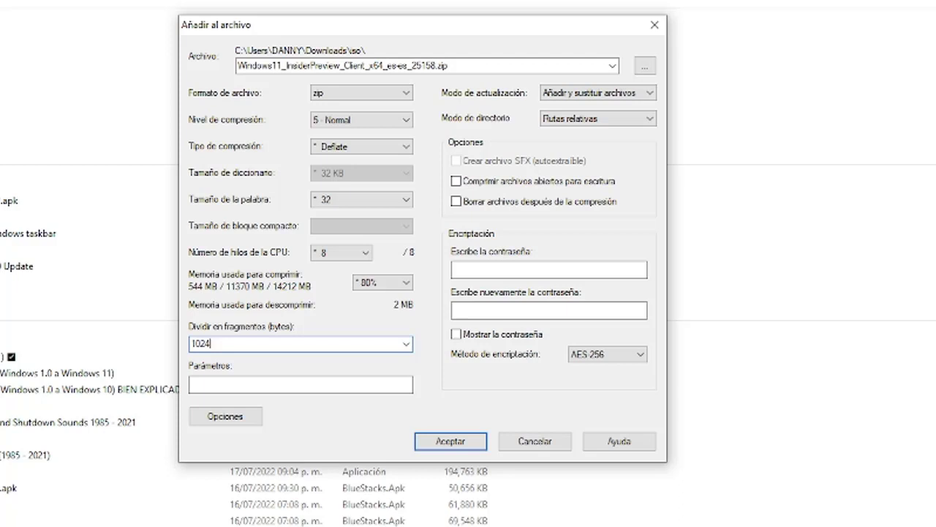
{"action": "type", "text": "m"}
{"action": "key", "text": "BackSpace"}
{"action": "key", "text": "Caps_Lock"}
{"action": "type", "text": "M"}
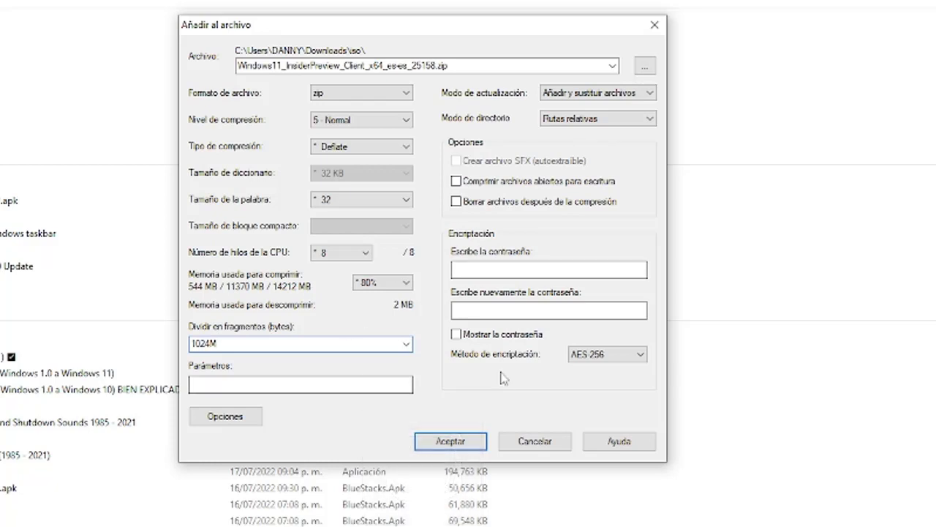
{"action": "left_click", "coordinate": [452, 441]}
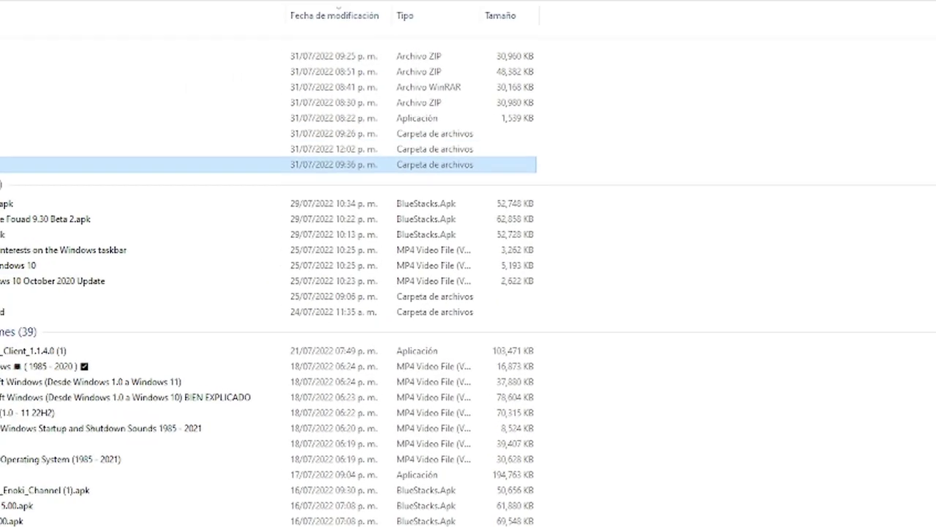
In the iso folder, widen Nombre and review the five volumes .zip through .zip.005
{"action": "key", "text": "Return"}
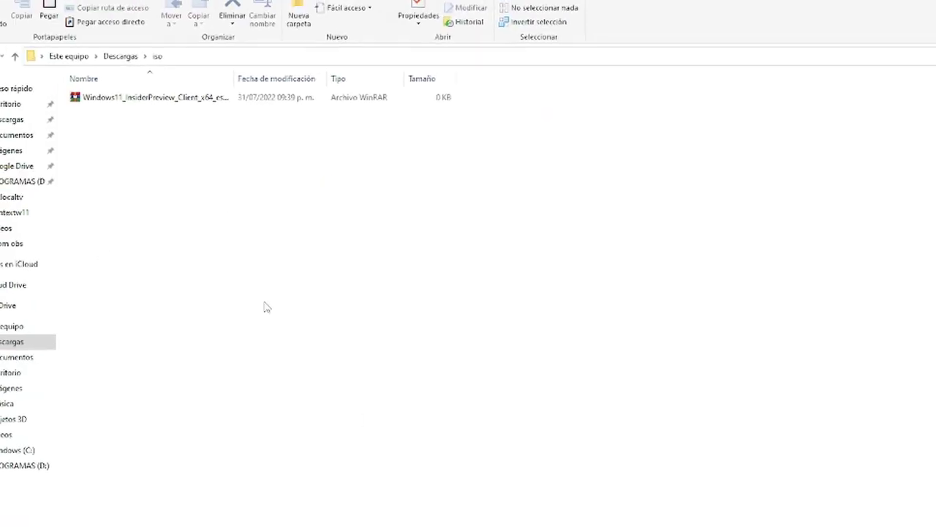
{"action": "left_click_drag", "start_coordinate": [238, 80], "coordinate": [307, 80]}
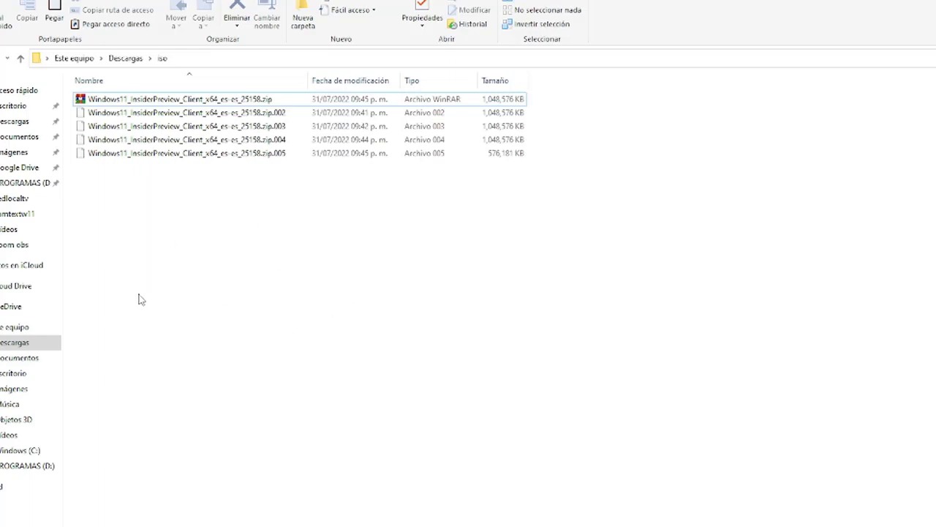
{"action": "left_click", "coordinate": [201, 102]}
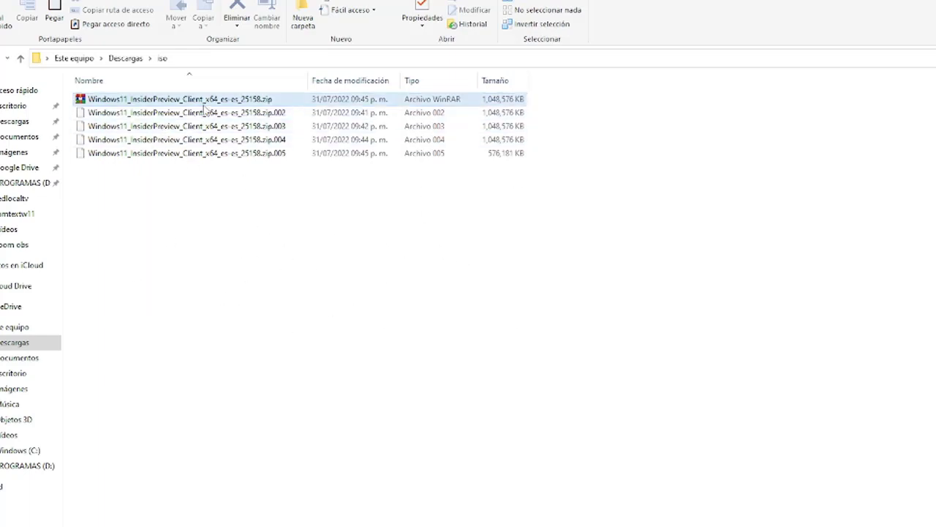
{"action": "left_click_drag", "start_coordinate": [208, 102], "coordinate": [212, 107]}
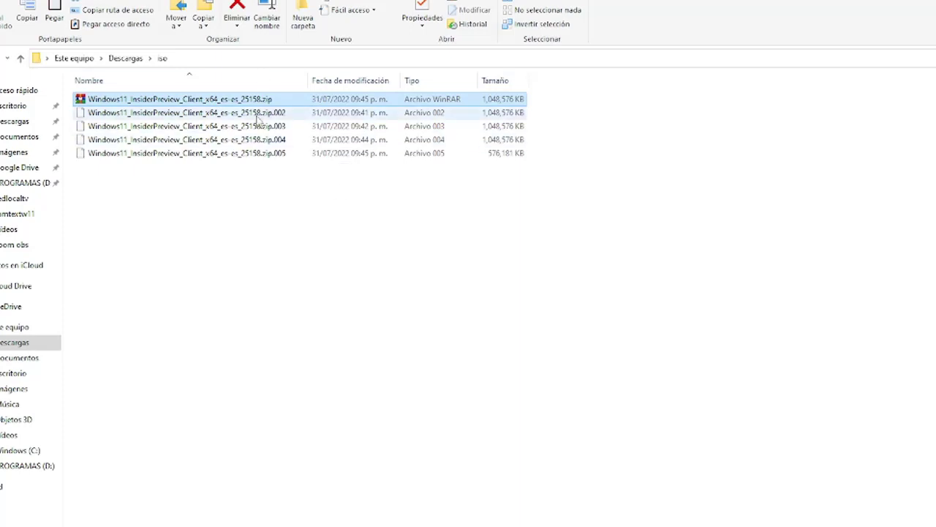
{"action": "left_click", "coordinate": [278, 155]}
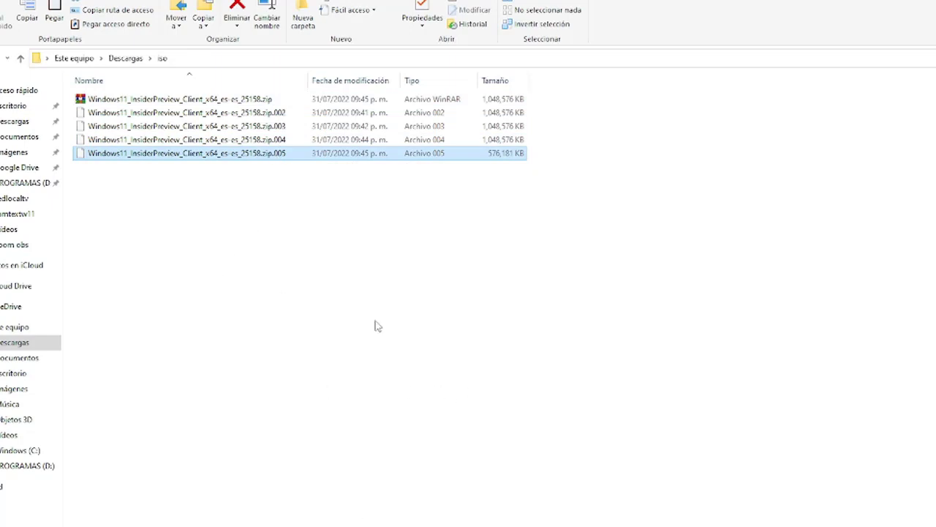
{"action": "left_click", "coordinate": [333, 358]}
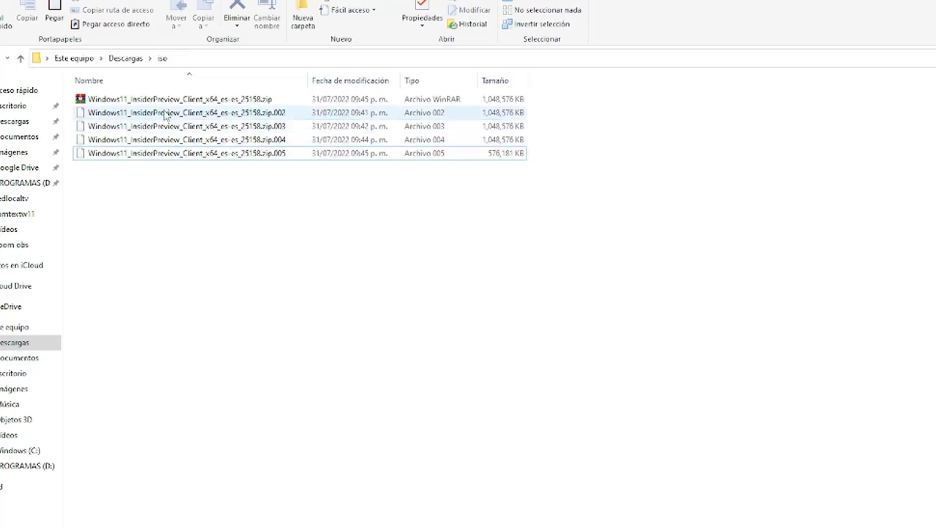
Extract the split Windows 11 archive from its first .zip volume into the iso folder
{"action": "double_click", "coordinate": [200, 101]}
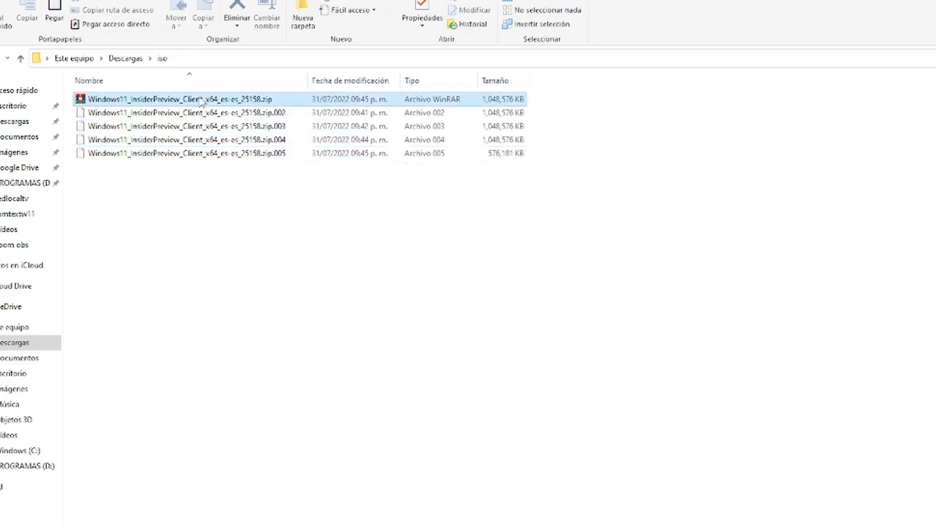
{"action": "right_click", "coordinate": [199, 97]}
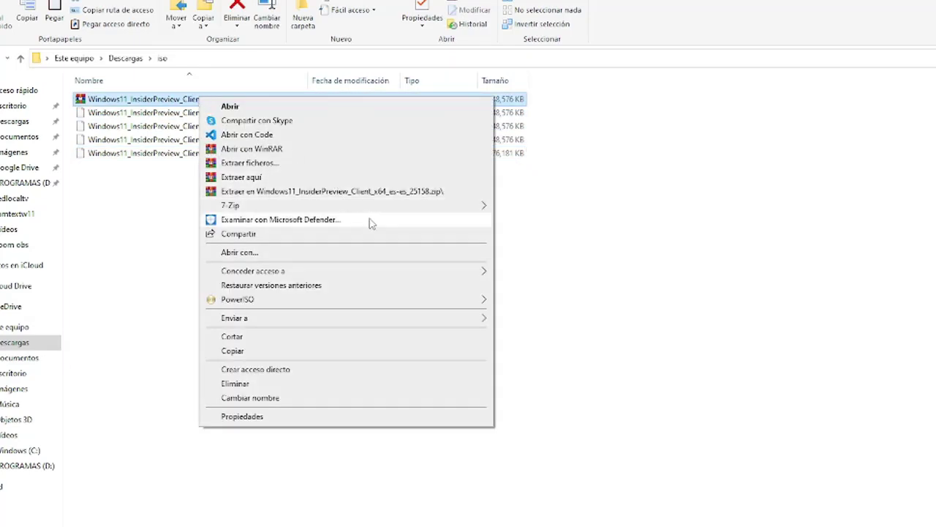
{"action": "mouse_move", "coordinate": [229, 208]}
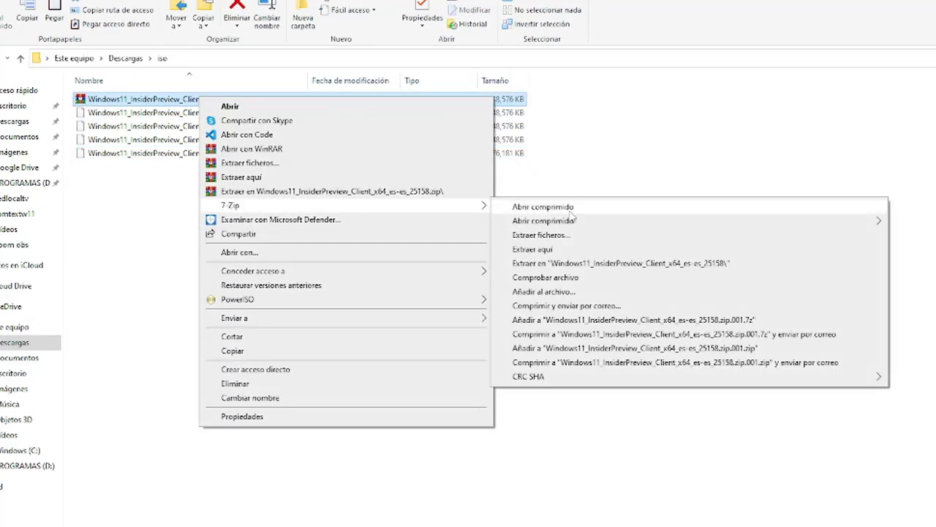
{"action": "left_click", "coordinate": [545, 236]}
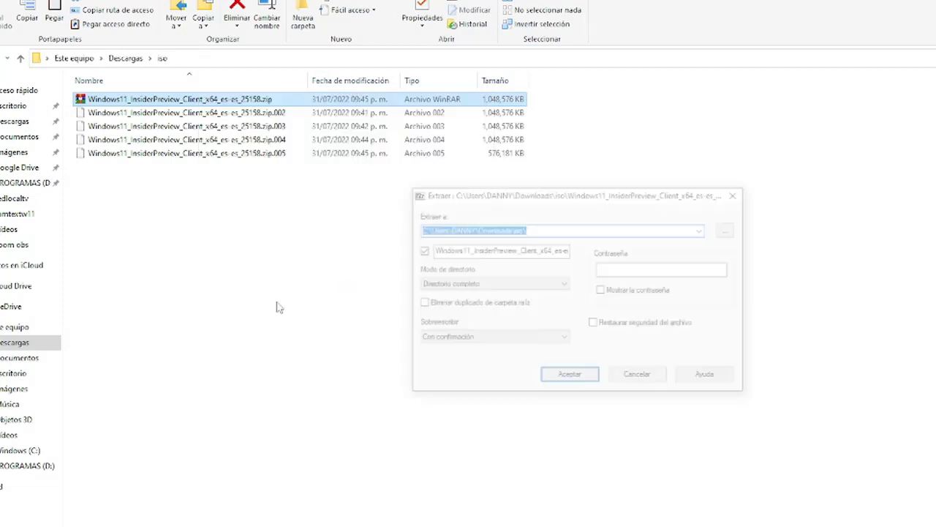
{"action": "left_click", "coordinate": [570, 377]}
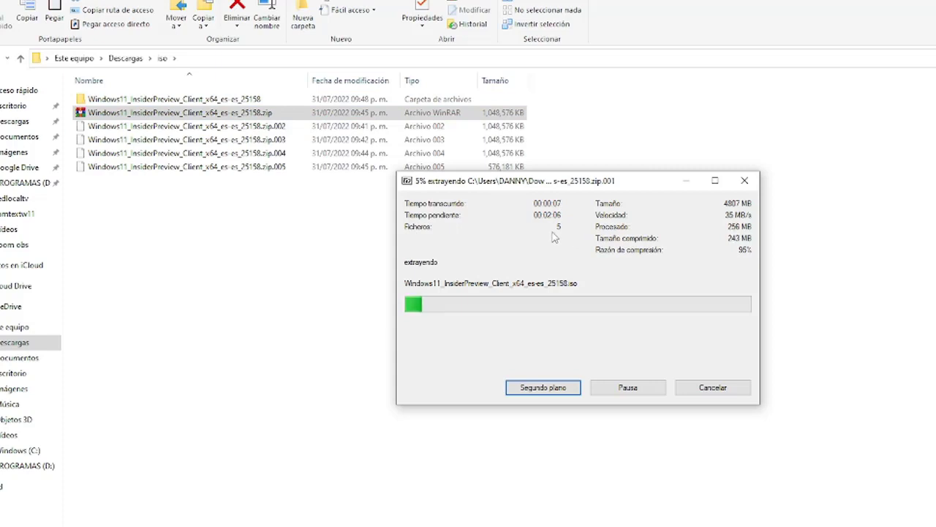
Open the extracted folder to see the full ISO name, then go back up
{"action": "left_click", "coordinate": [149, 105]}
{"action": "double_click", "coordinate": [149, 105]}
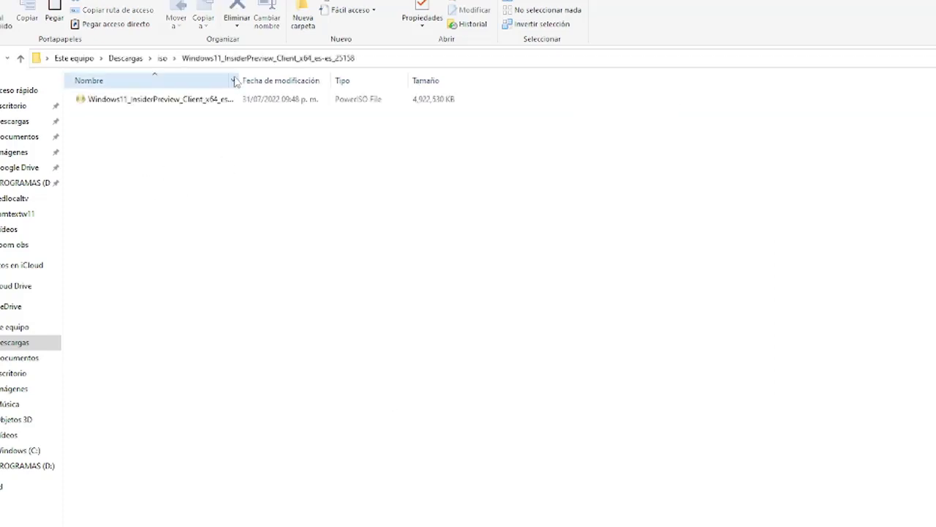
{"action": "left_click_drag", "start_coordinate": [240, 77], "coordinate": [293, 79]}
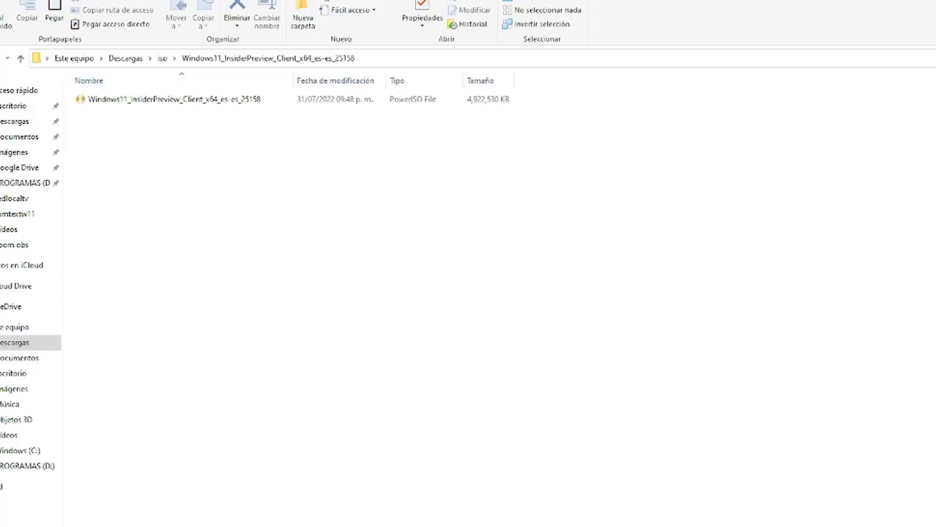
{"action": "key", "text": "alt+Tab"}
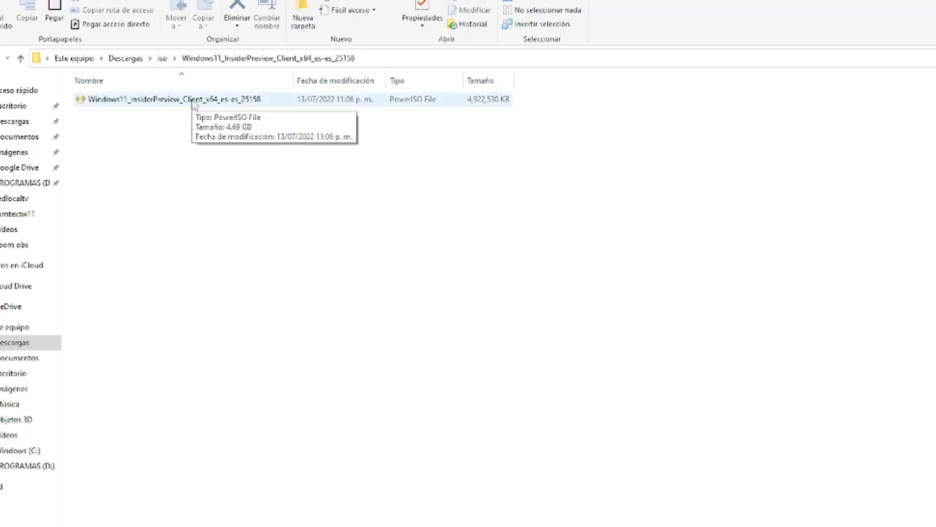
{"action": "left_click", "coordinate": [162, 57]}
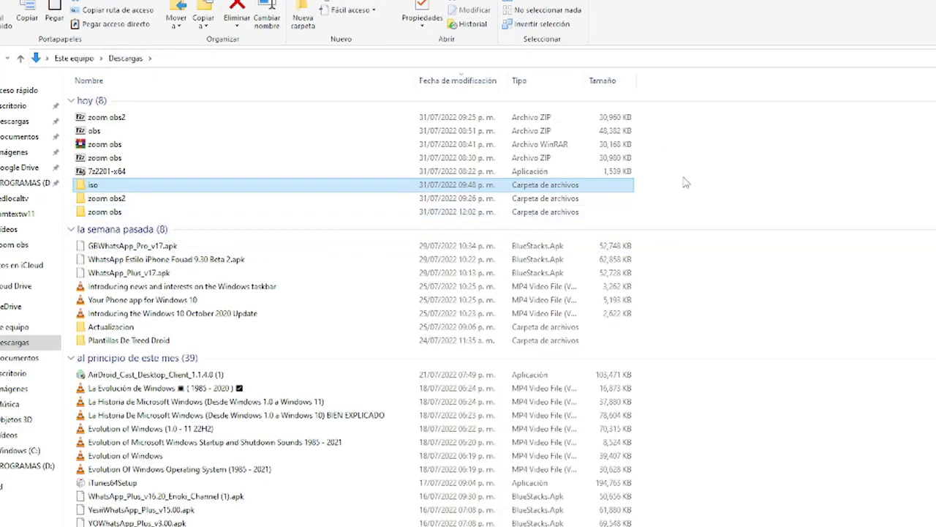
Create a new folder named ejemplo in Descargas
{"action": "right_click", "coordinate": [688, 185]}
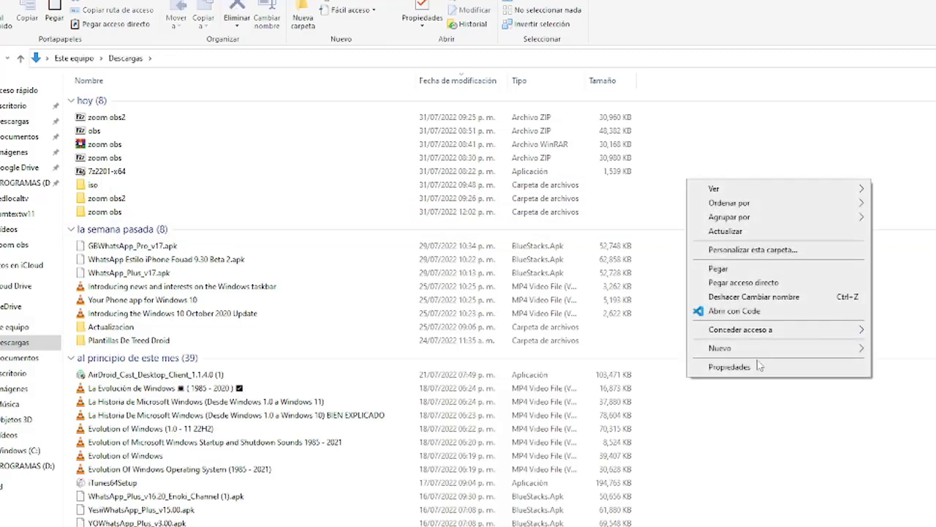
{"action": "mouse_move", "coordinate": [759, 349]}
{"action": "left_click", "coordinate": [902, 351]}
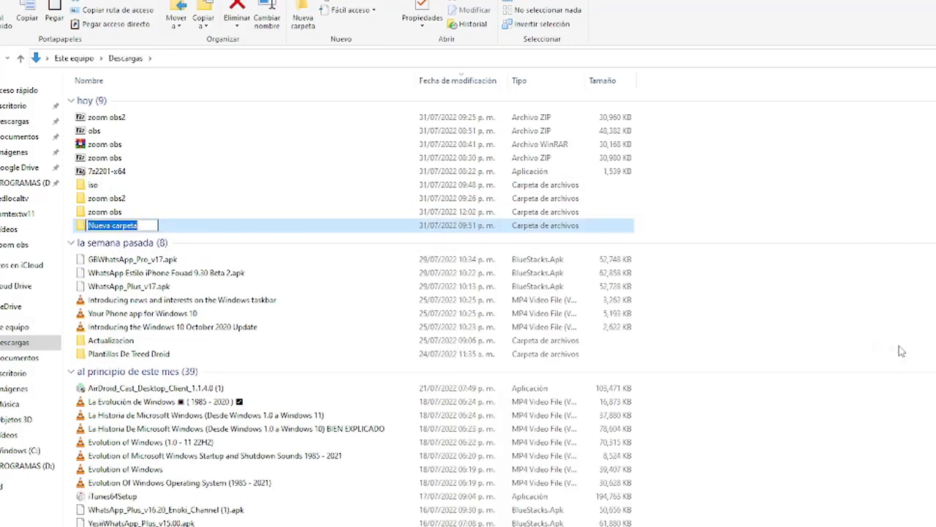
{"action": "type", "text": "DATOS"}
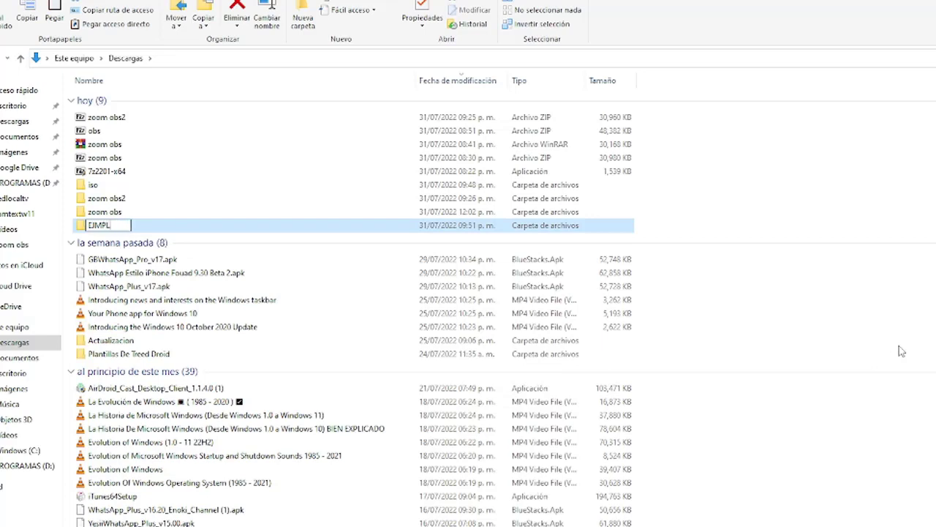
{"action": "key", "text": "BackSpace"}
{"action": "key", "text": "BackSpace"}
{"action": "key", "text": "BackSpace"}
{"action": "key", "text": "BackSpace"}
{"action": "type", "text": "jemplo"}
{"action": "key", "text": "Return"}
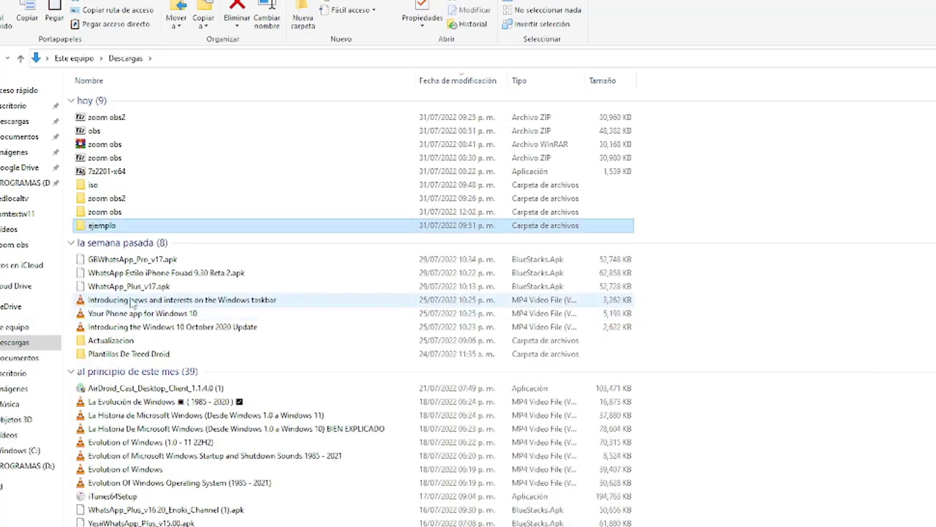
Move last week's items plus the iso and zoom obs folders into ejemplo
{"action": "left_click_drag", "start_coordinate": [673, 253], "coordinate": [577, 360]}
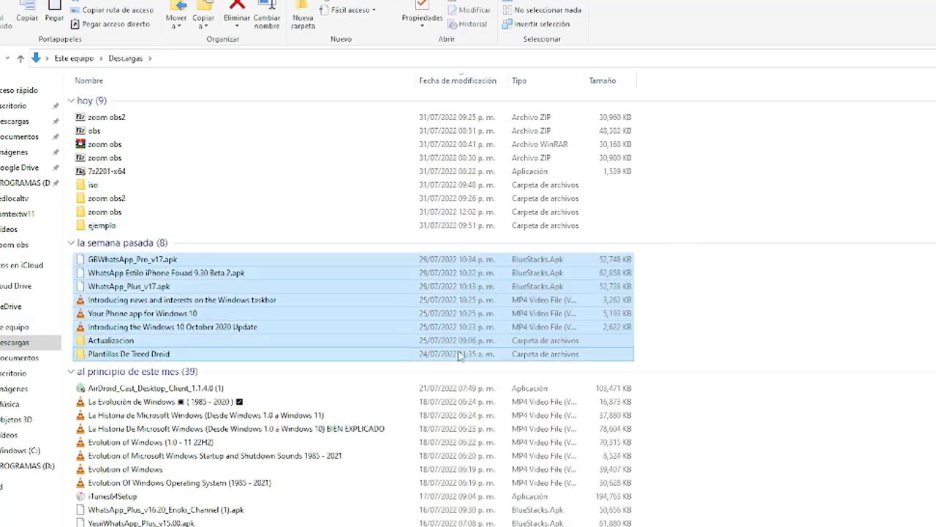
{"action": "left_click", "coordinate": [116, 212], "text": "ctrl"}
{"action": "left_click", "coordinate": [110, 185], "text": "ctrl"}
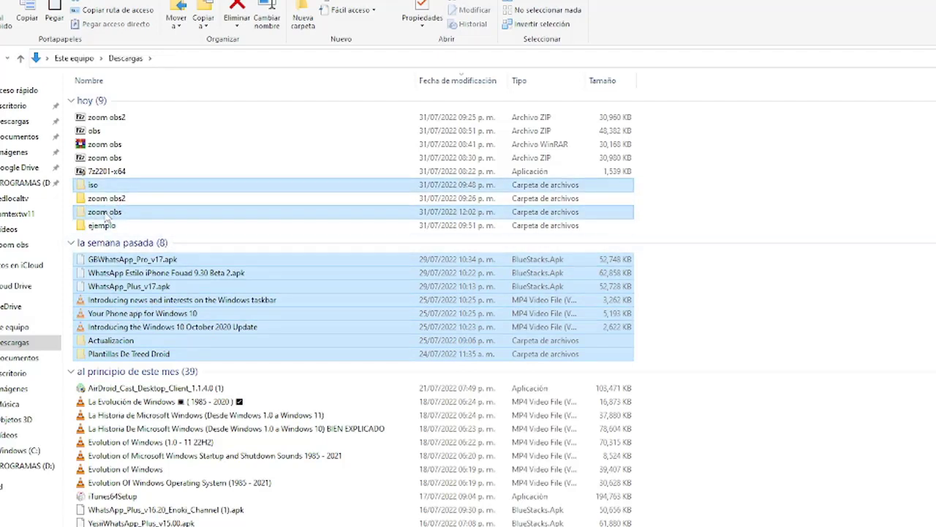
{"action": "left_click", "coordinate": [107, 227], "text": "ctrl"}
{"action": "double_click", "coordinate": [108, 226]}
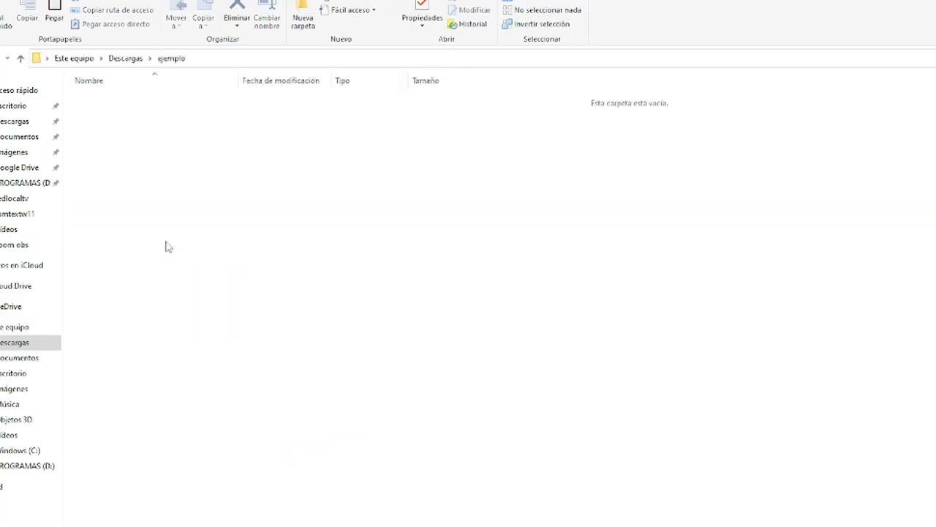
{"action": "key", "text": "ctrl+v"}
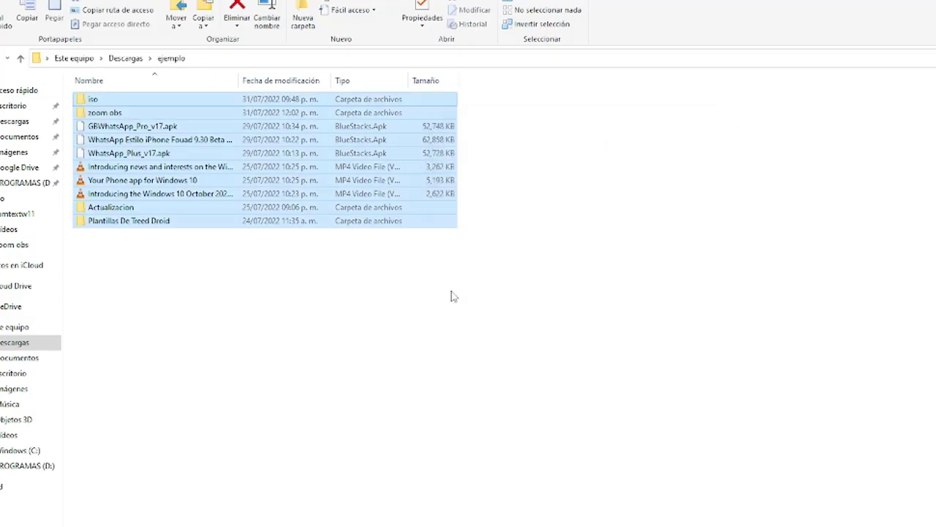
{"action": "left_click", "coordinate": [427, 326]}
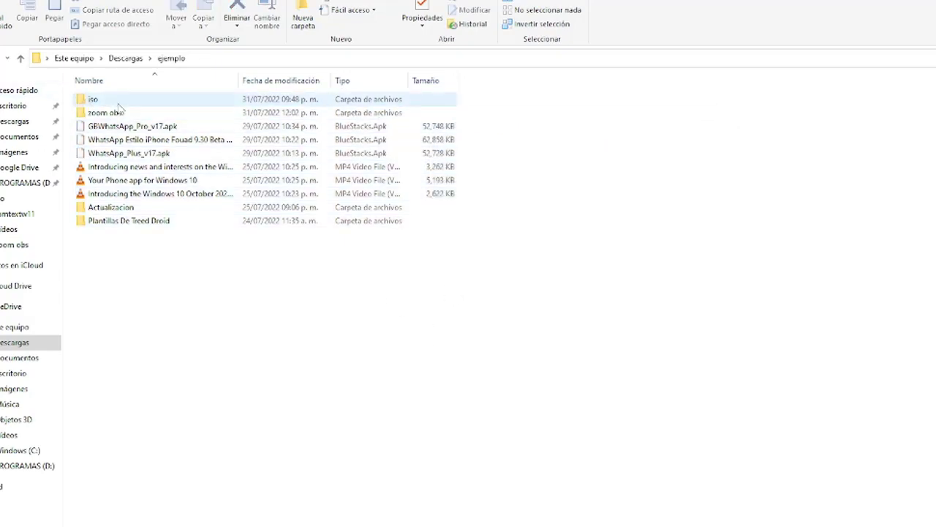
{"action": "left_click", "coordinate": [125, 57]}
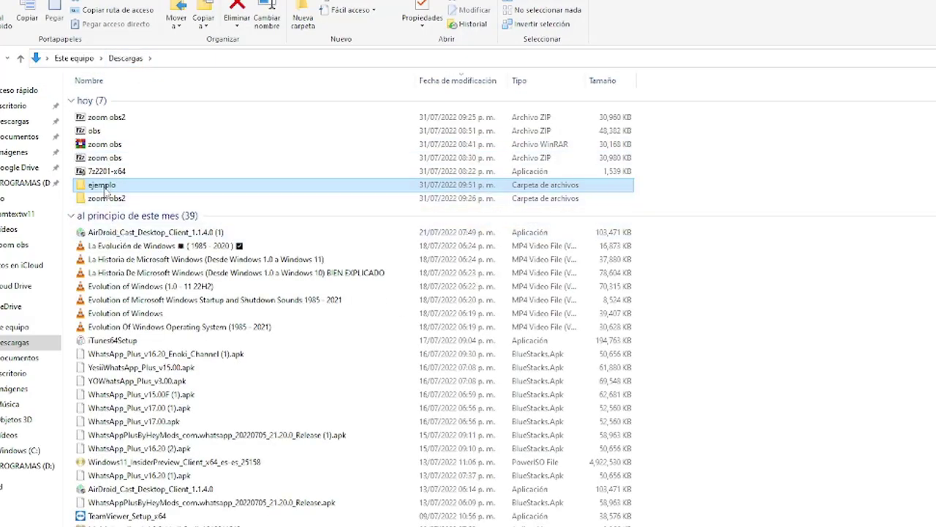
Confirm ejemplo totals 9.44 GB with 31 files and 8 folders, then reopen its context menu
{"action": "right_click", "coordinate": [104, 185]}
{"action": "left_click", "coordinate": [142, 526]}
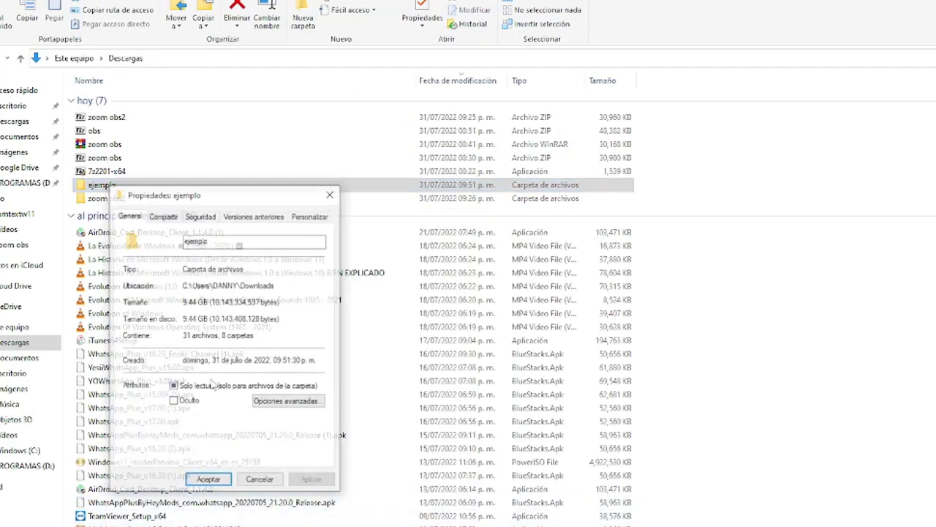
{"action": "left_click", "coordinate": [262, 481]}
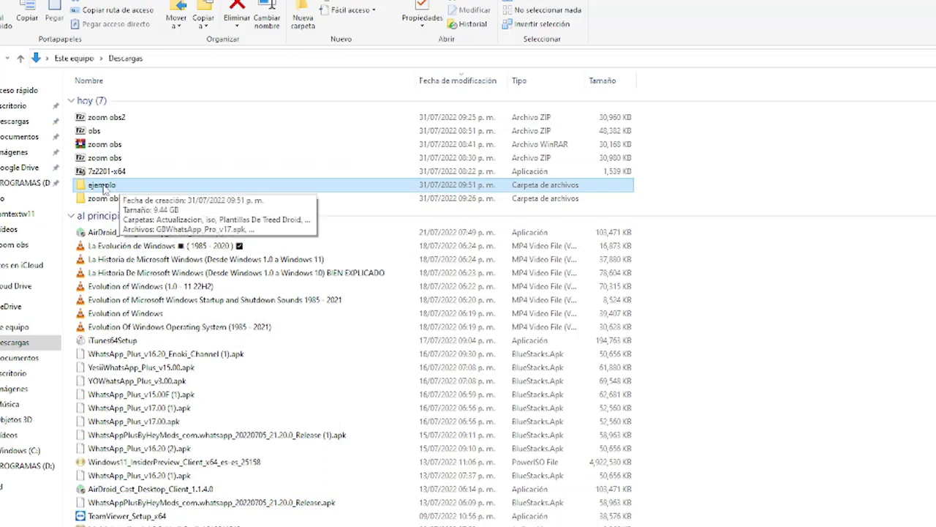
{"action": "right_click", "coordinate": [105, 189]}
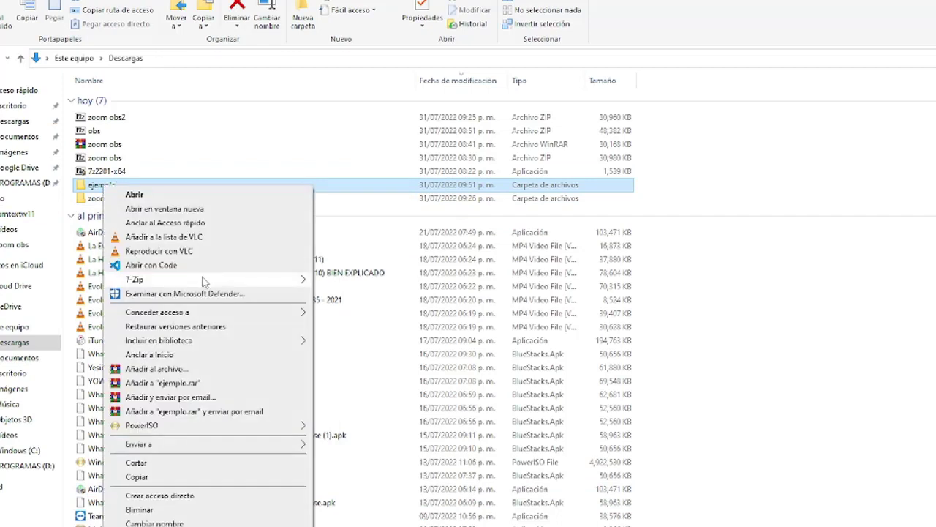
Start adding the ejemplo folder to an archive and move the settings window up and left
{"action": "mouse_move", "coordinate": [278, 278]}
{"action": "left_click", "coordinate": [327, 282]}
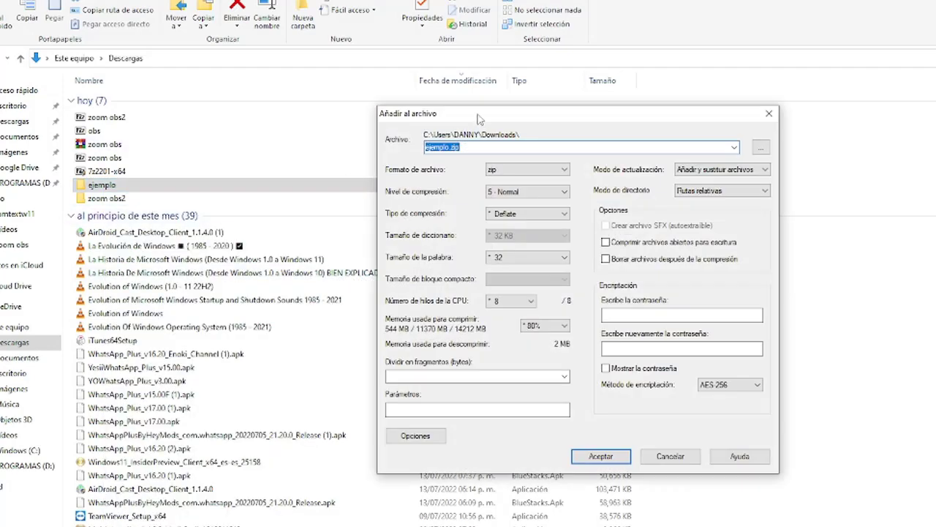
{"action": "left_click_drag", "start_coordinate": [479, 118], "coordinate": [262, 82]}
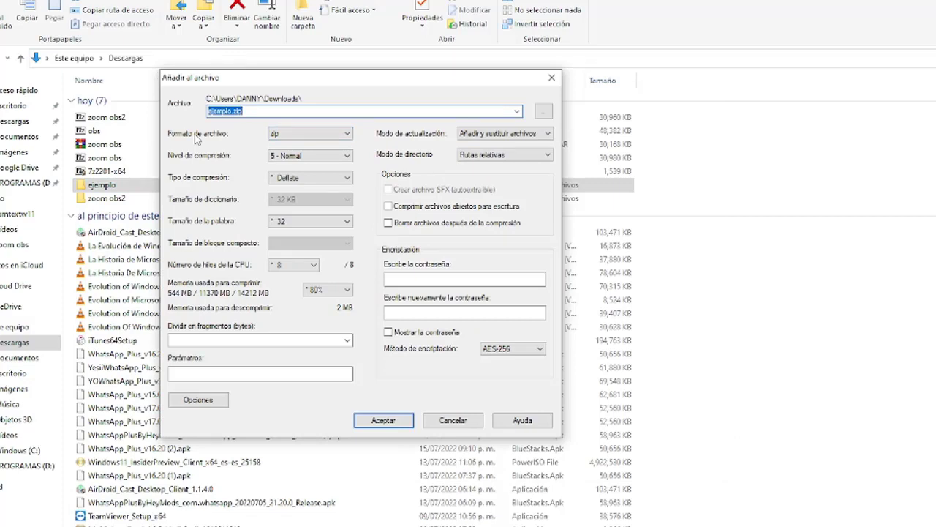
Keep zip format, set level 9 - Ultra and LZMA method, then check dictionary sizes
{"action": "left_click", "coordinate": [307, 133]}
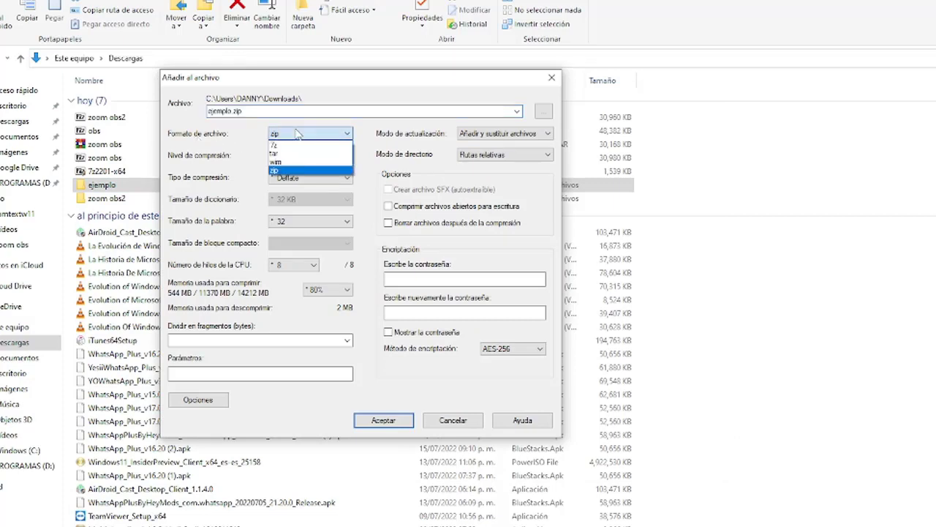
{"action": "left_click", "coordinate": [299, 133]}
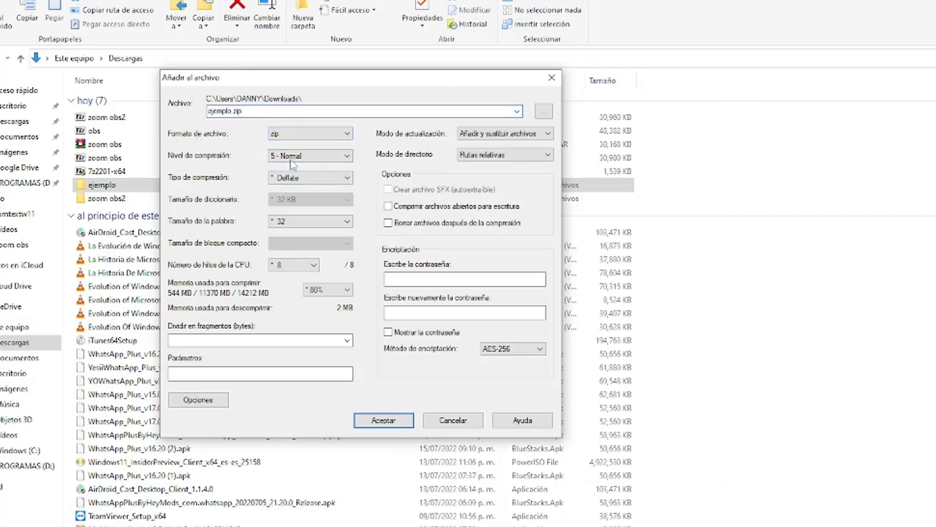
{"action": "left_click", "coordinate": [307, 158]}
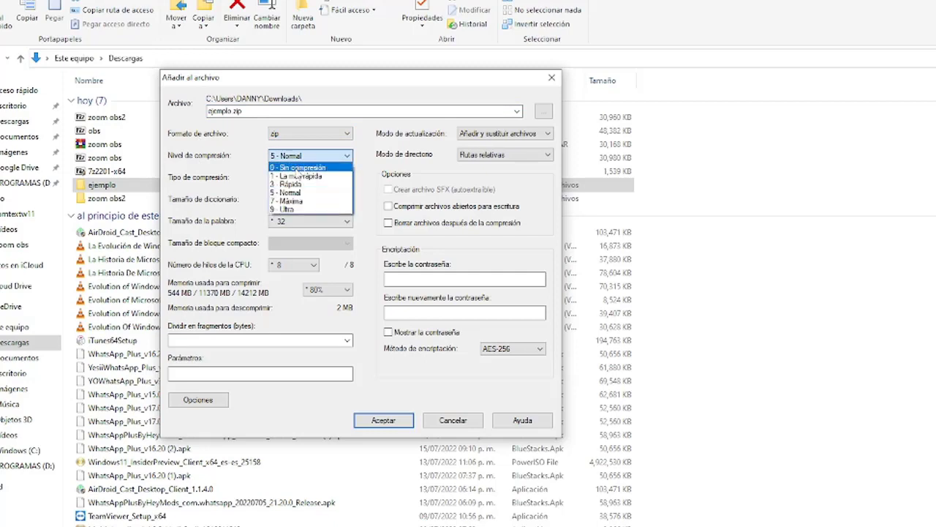
{"action": "left_click", "coordinate": [286, 210]}
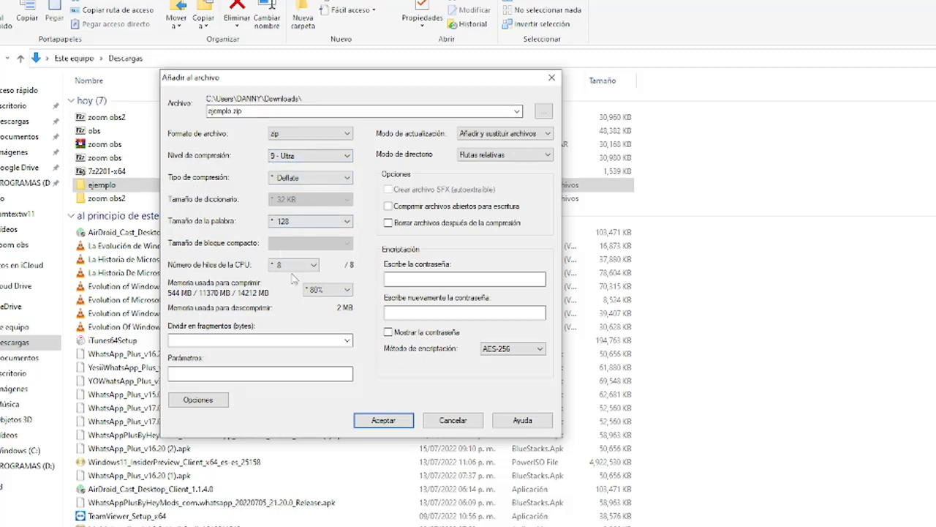
{"action": "left_click", "coordinate": [282, 177]}
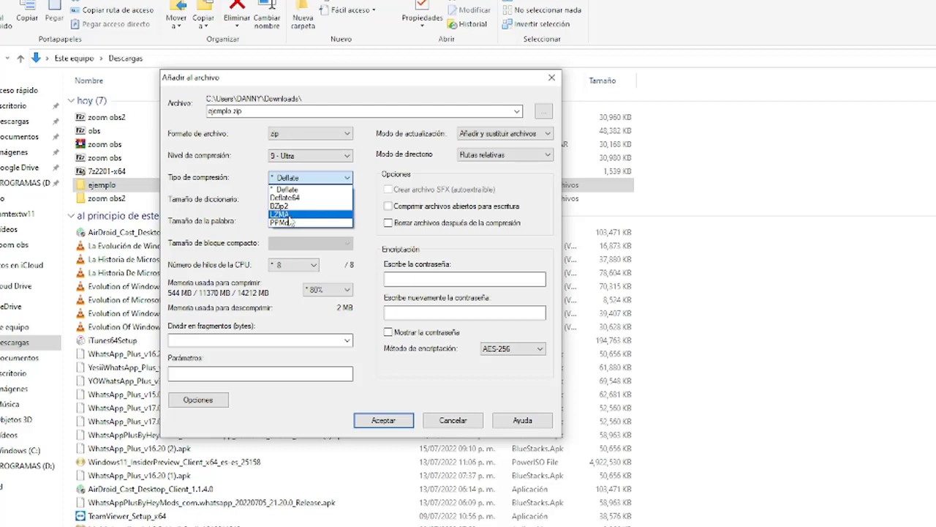
{"action": "left_click", "coordinate": [290, 214]}
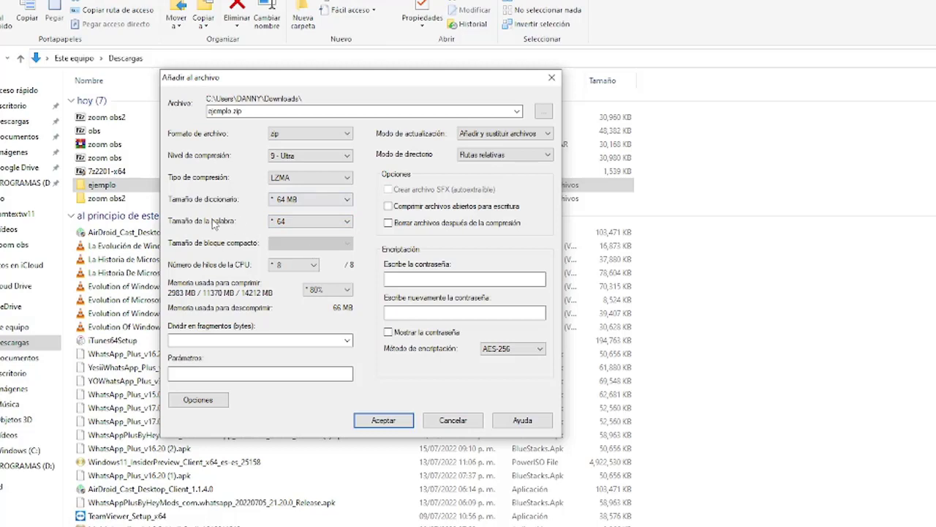
{"action": "left_click", "coordinate": [290, 202]}
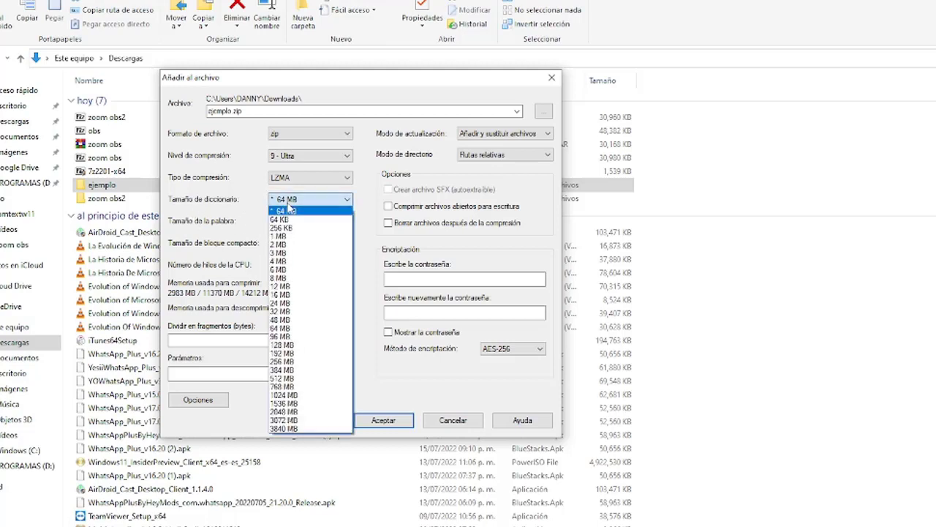
{"action": "left_click", "coordinate": [290, 209]}
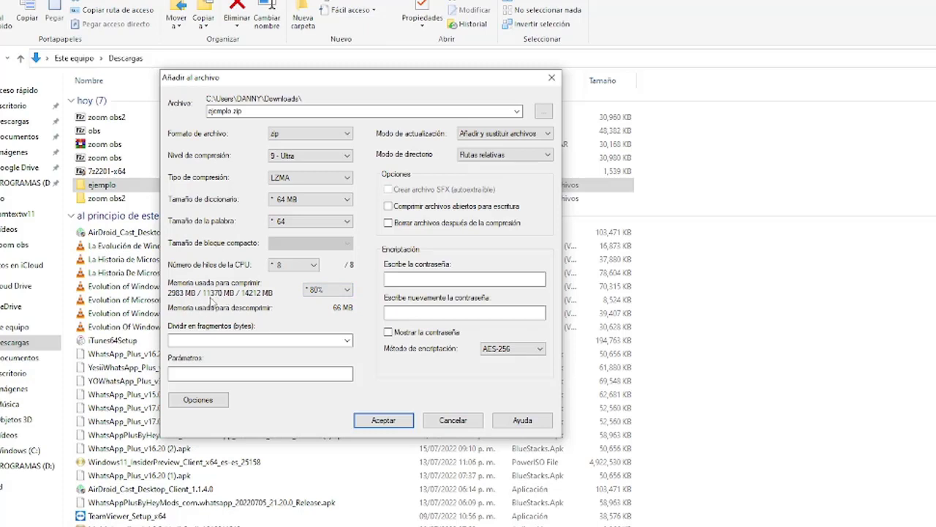
{"action": "left_click", "coordinate": [321, 291]}
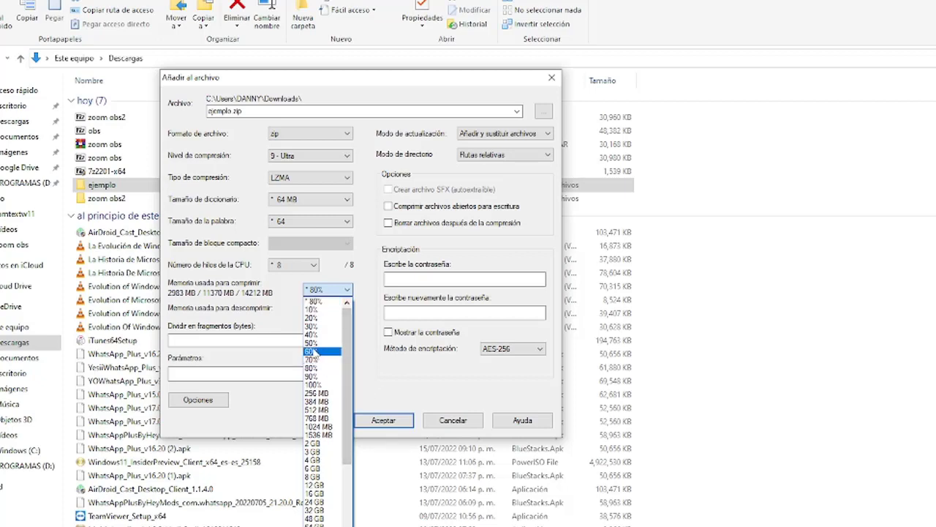
{"action": "left_click", "coordinate": [314, 343]}
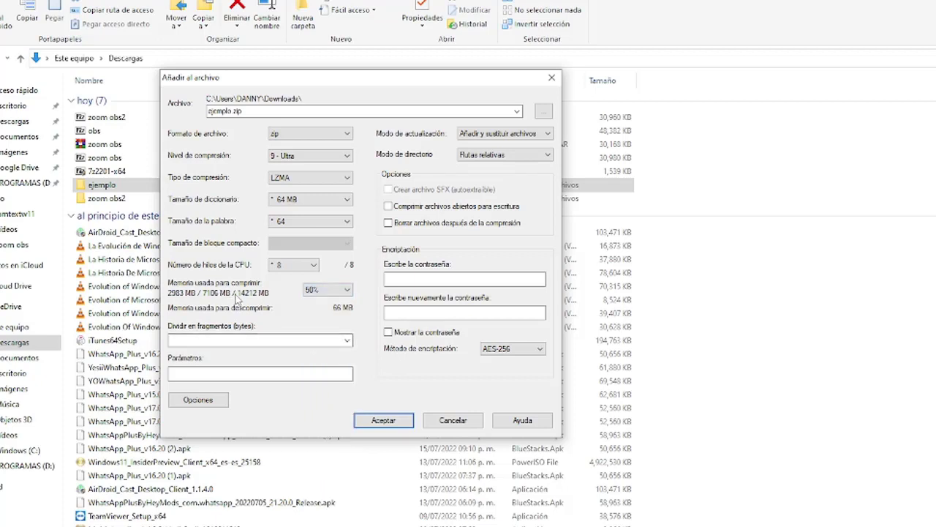
{"action": "left_click", "coordinate": [345, 289]}
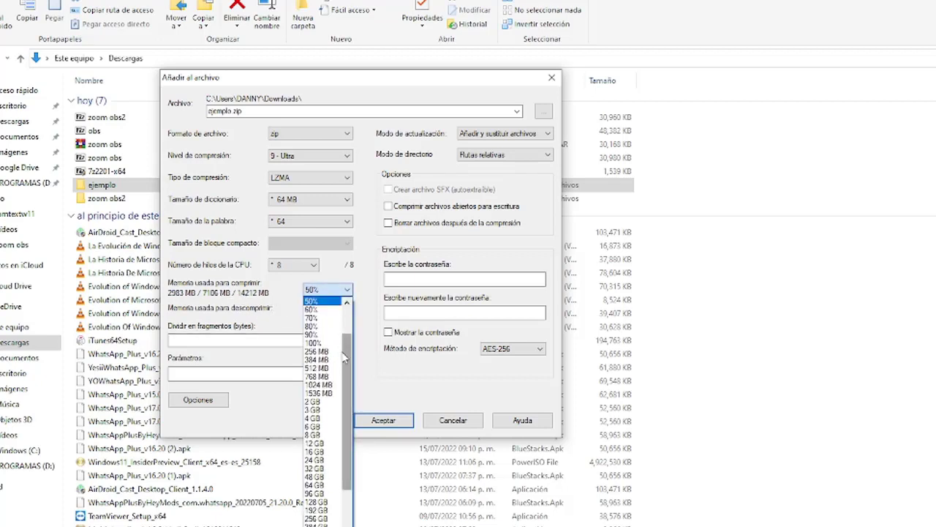
{"action": "scroll", "coordinate": [331, 421], "scroll_direction": "up", "scroll_amount": 2}
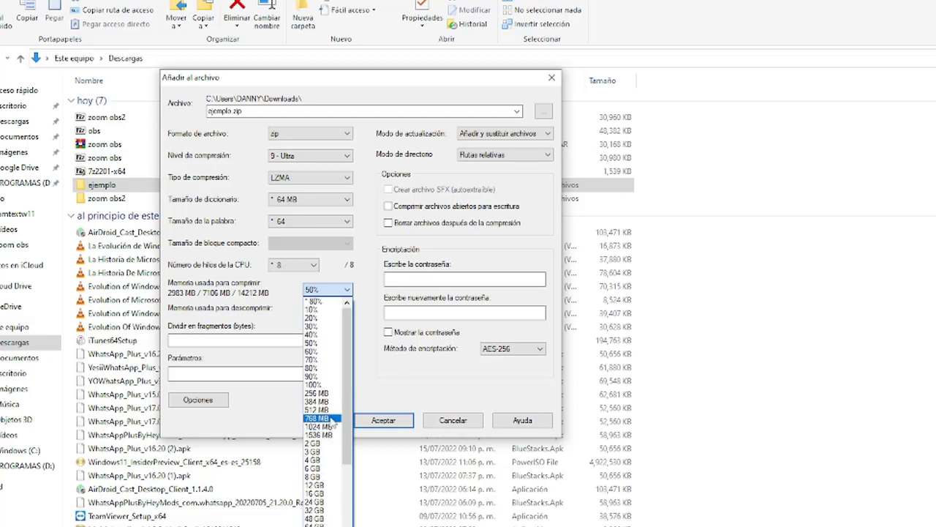
{"action": "left_click", "coordinate": [315, 301]}
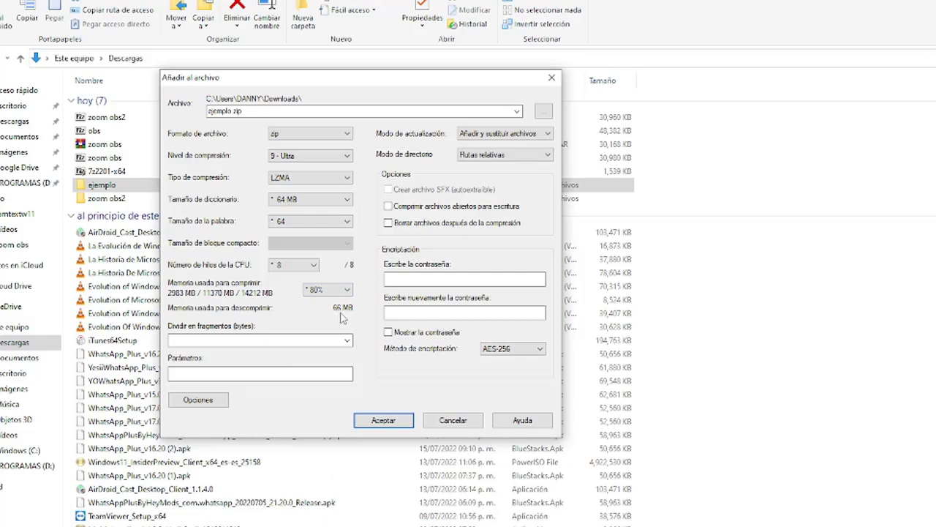
{"action": "left_click", "coordinate": [293, 156]}
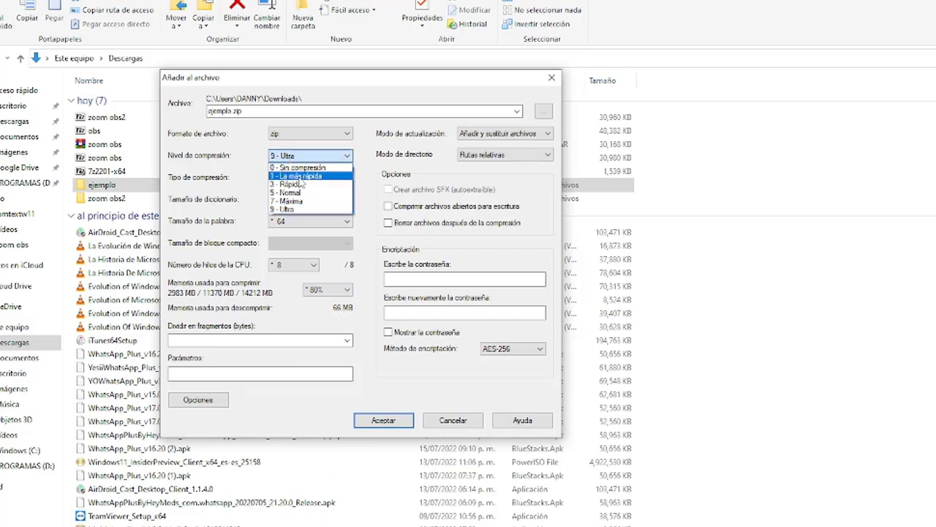
Return compression level to 9 - Ultra and confirm in Properties that ejemplo is 9.44 GB
{"action": "left_click", "coordinate": [291, 201]}
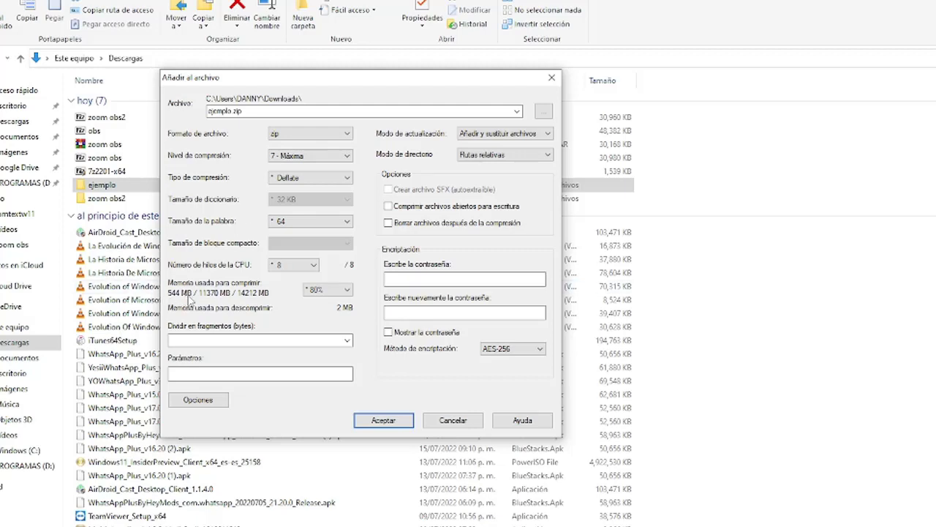
{"action": "key", "text": "Down"}
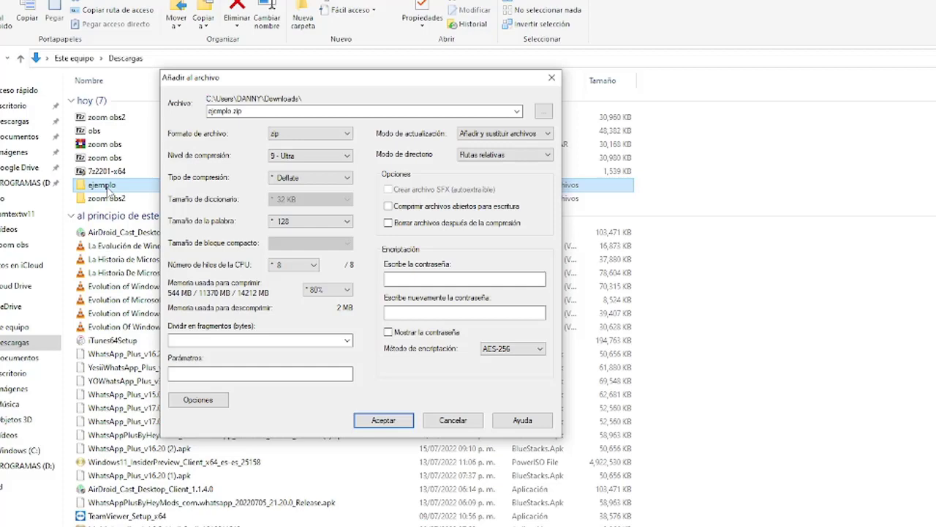
{"action": "right_click", "coordinate": [109, 191]}
{"action": "left_click", "coordinate": [154, 526]}
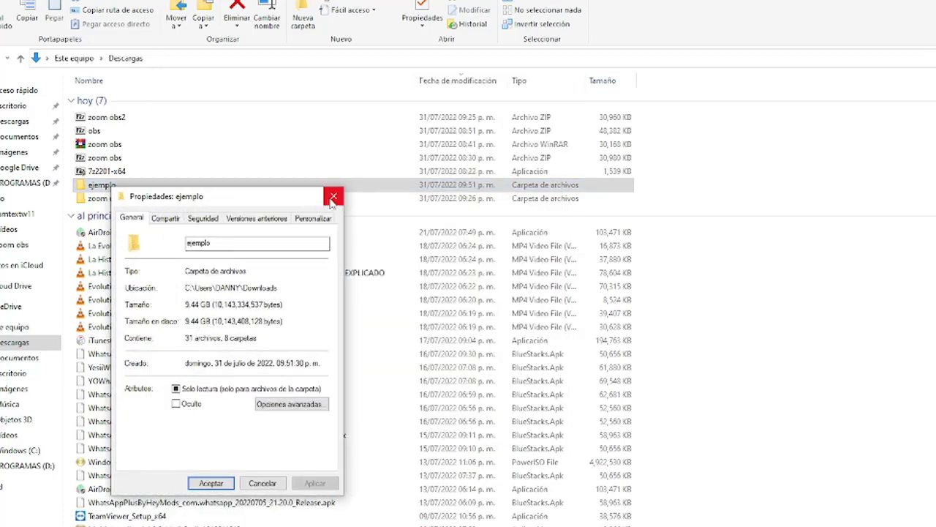
{"action": "left_click", "coordinate": [333, 196]}
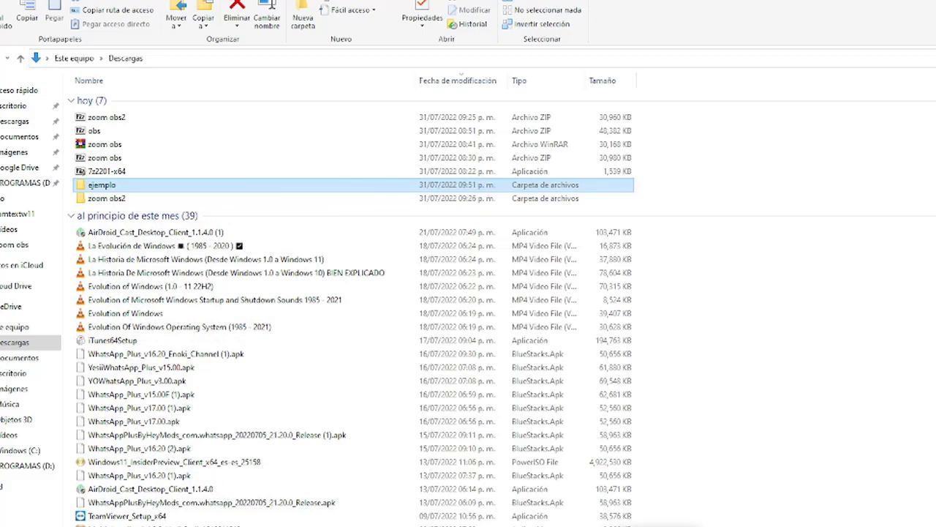
{"action": "right_click", "coordinate": [713, 524]}
Open Task Manager and show the Memoria performance view
{"action": "left_click", "coordinate": [754, 448]}
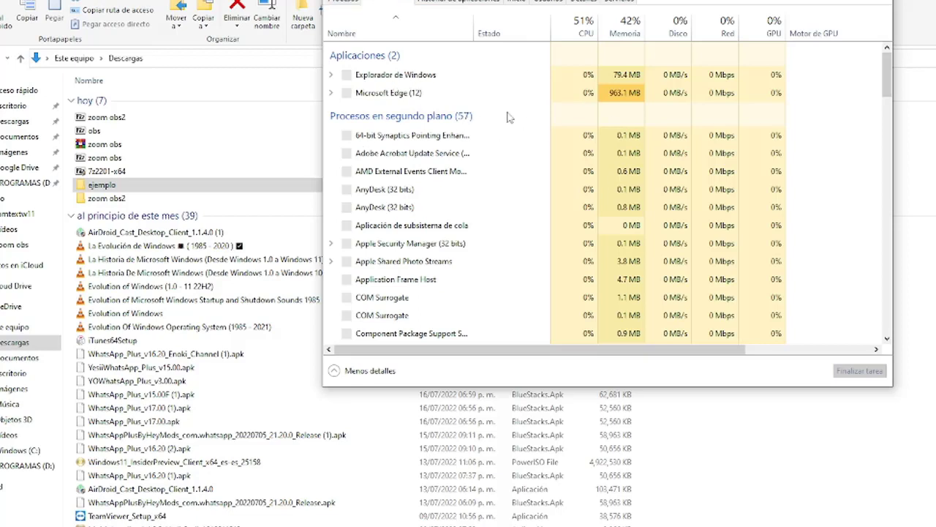
{"action": "key", "text": "ctrl+Tab"}
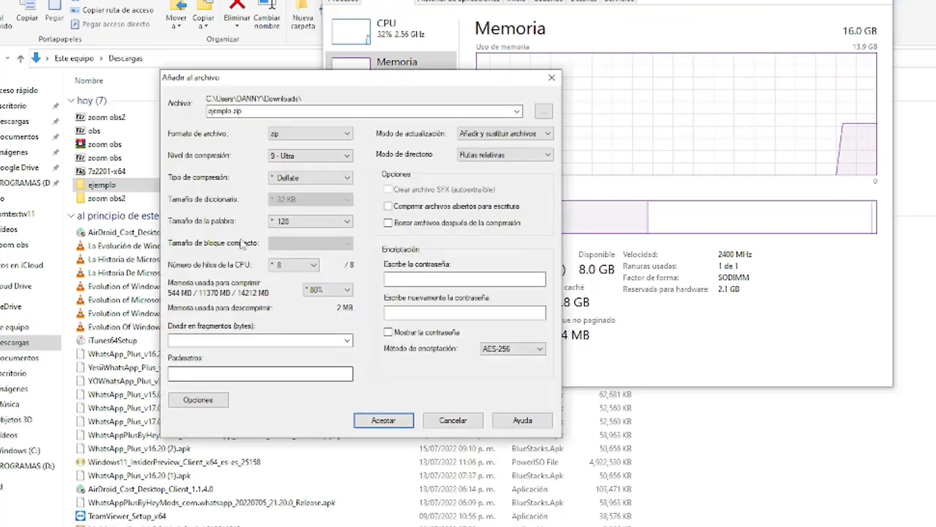
Switch the method to LZMA, keeping the 64 MB dictionary and 8 CPU threads
{"action": "left_click", "coordinate": [297, 177]}
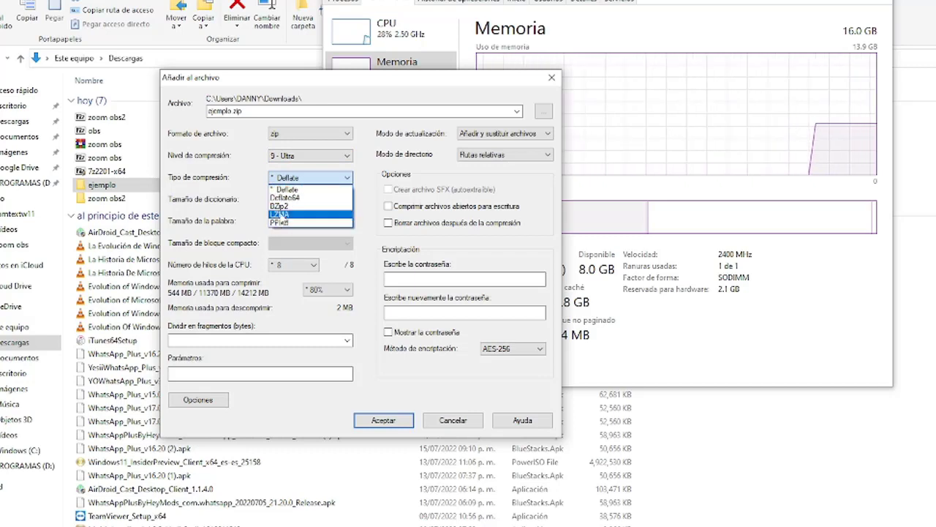
{"action": "left_click", "coordinate": [279, 213]}
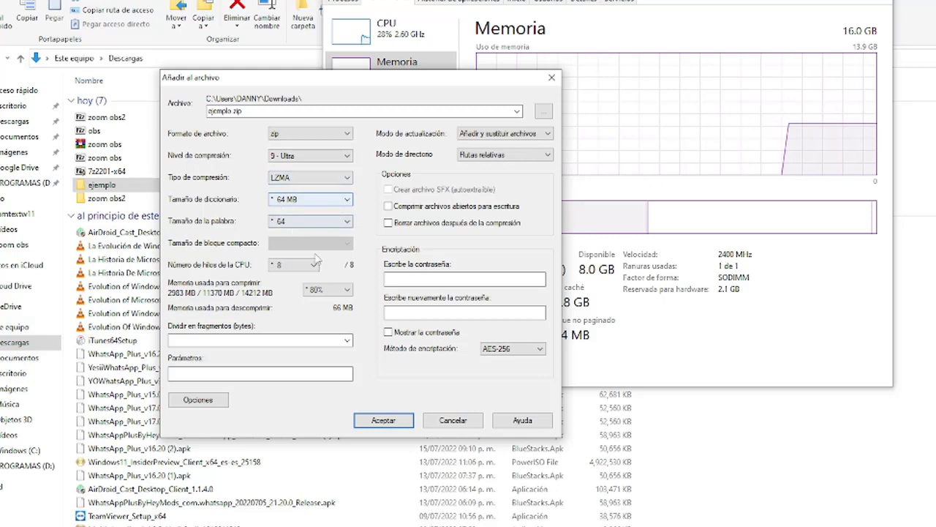
{"action": "left_click", "coordinate": [280, 218]}
{"action": "left_click", "coordinate": [280, 219]}
{"action": "left_click", "coordinate": [289, 202]}
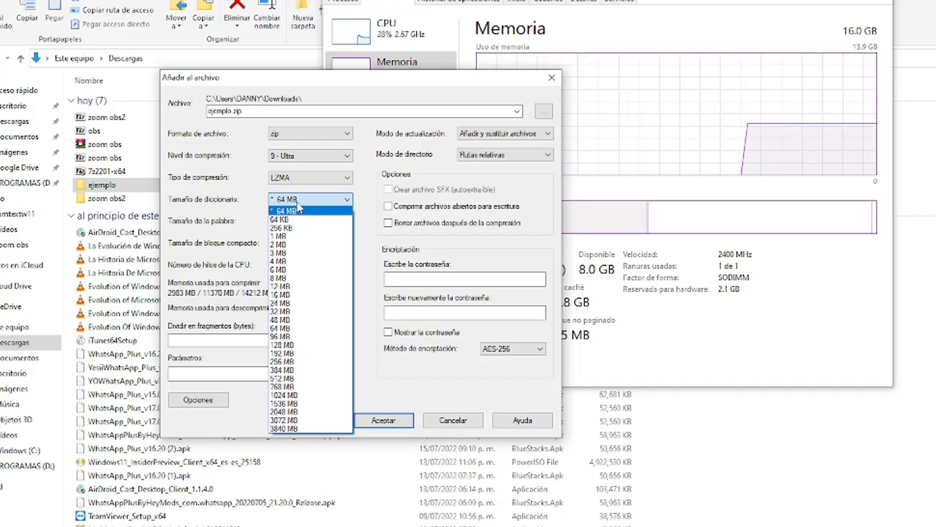
{"action": "left_click", "coordinate": [296, 210]}
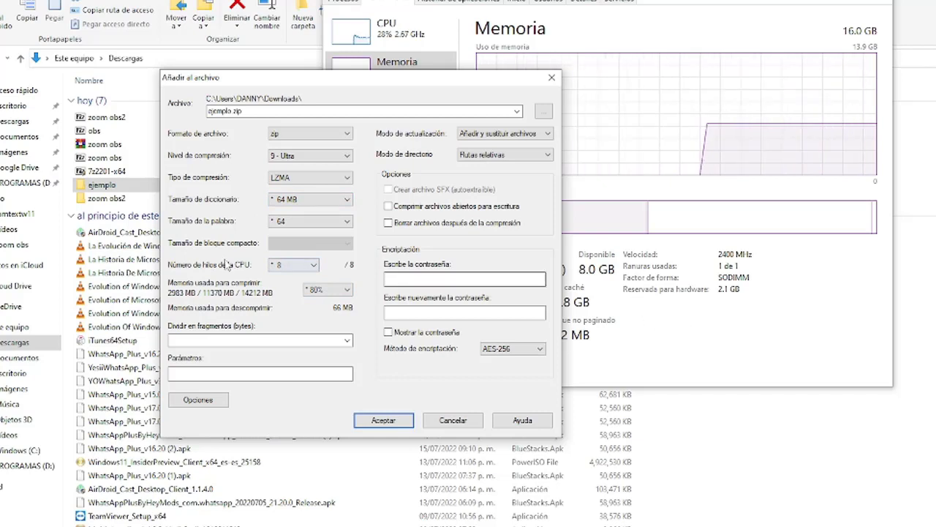
{"action": "left_click", "coordinate": [302, 269]}
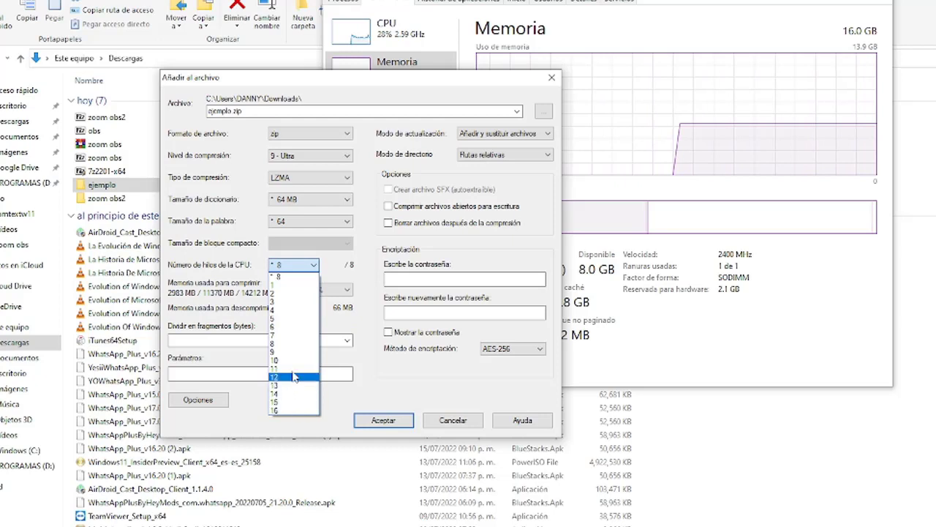
{"action": "left_click", "coordinate": [232, 267]}
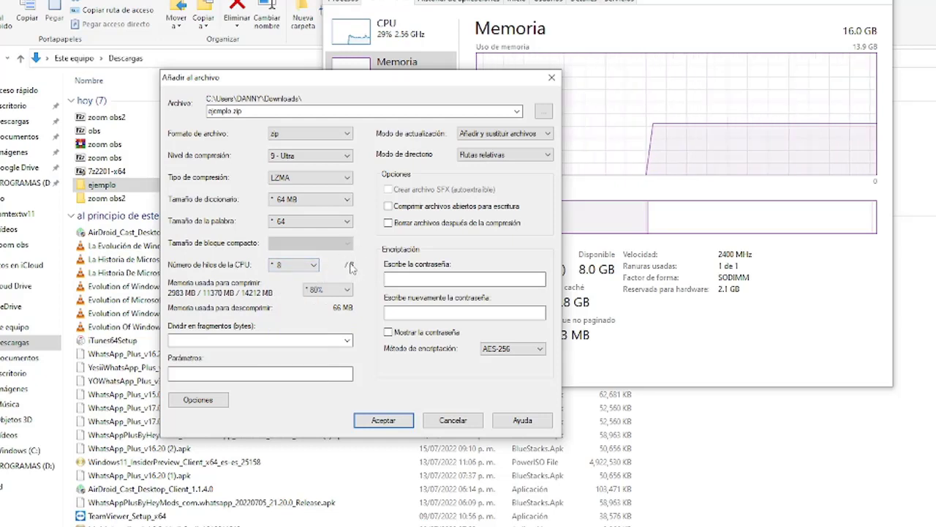
Show the CPU graph in Task Manager, then reconfirm 8 threads in 7-Zip
{"action": "left_click", "coordinate": [618, 276]}
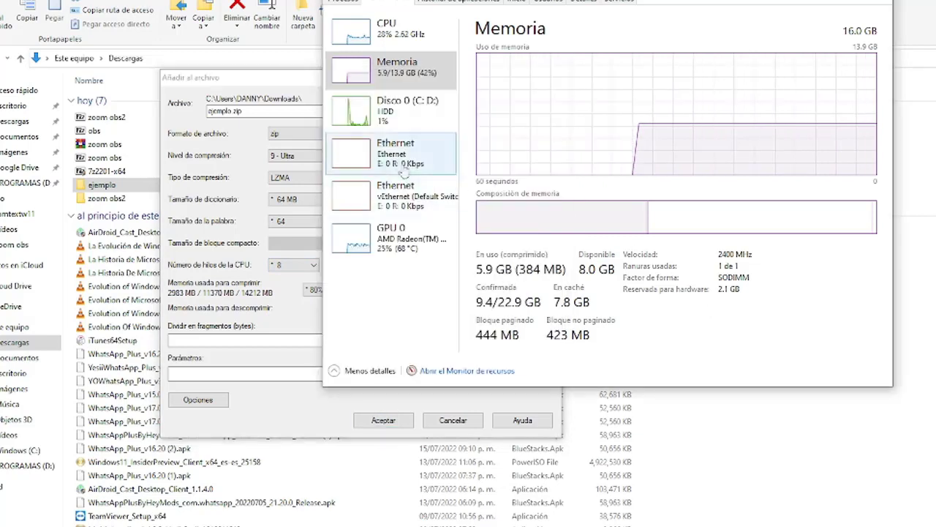
{"action": "left_click", "coordinate": [393, 45]}
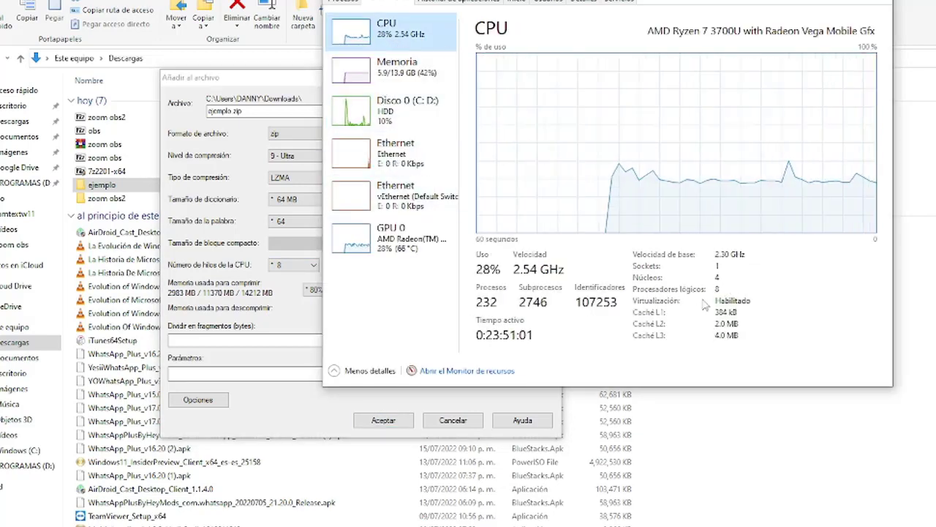
{"action": "left_click", "coordinate": [239, 271]}
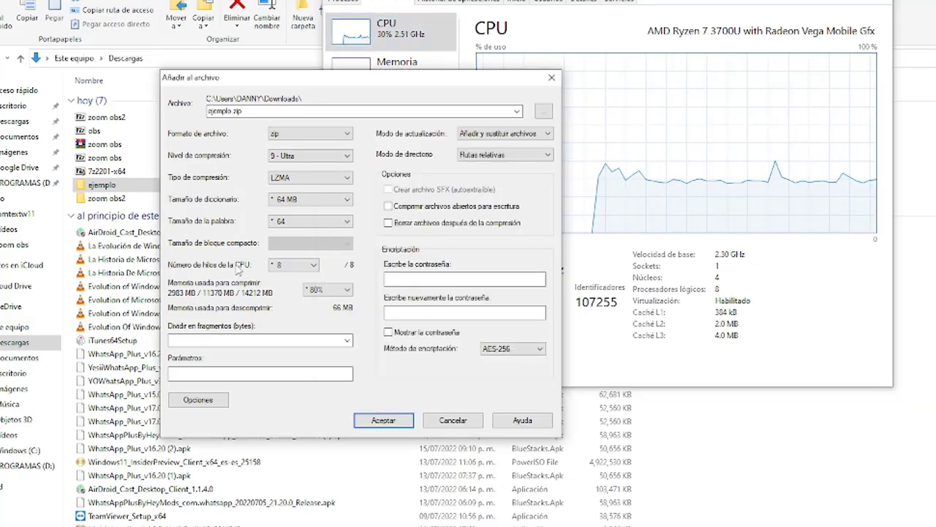
{"action": "left_click", "coordinate": [294, 265]}
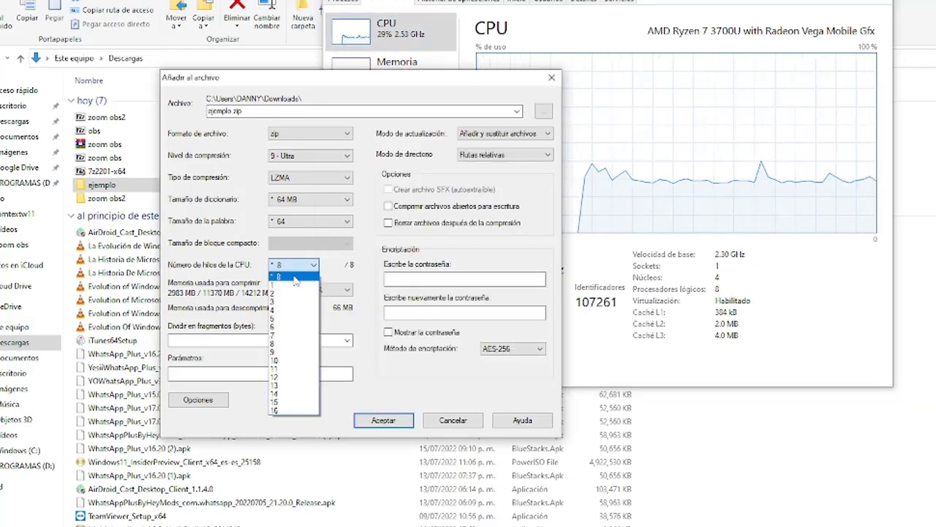
{"action": "left_click", "coordinate": [294, 277]}
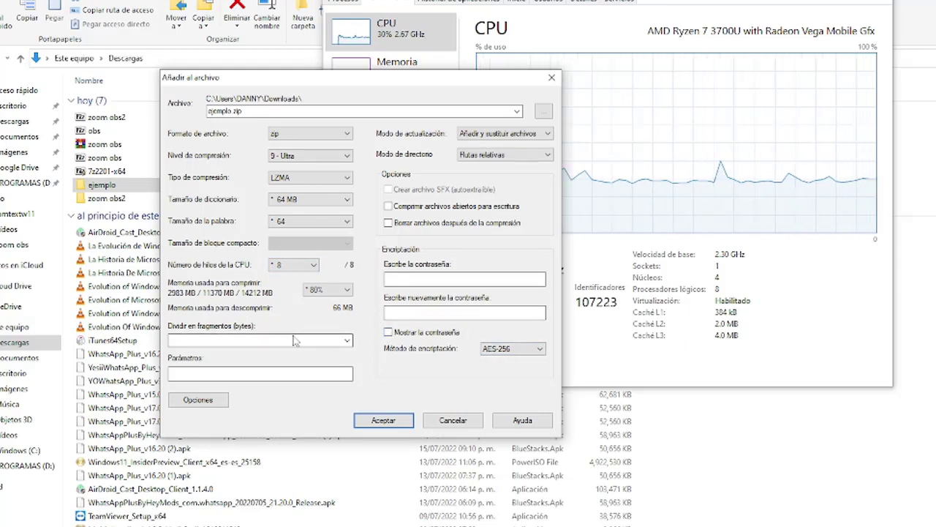
Start compressing ejemplo.zip and arrange the progress window beside Task Manager
{"action": "left_click", "coordinate": [384, 420]}
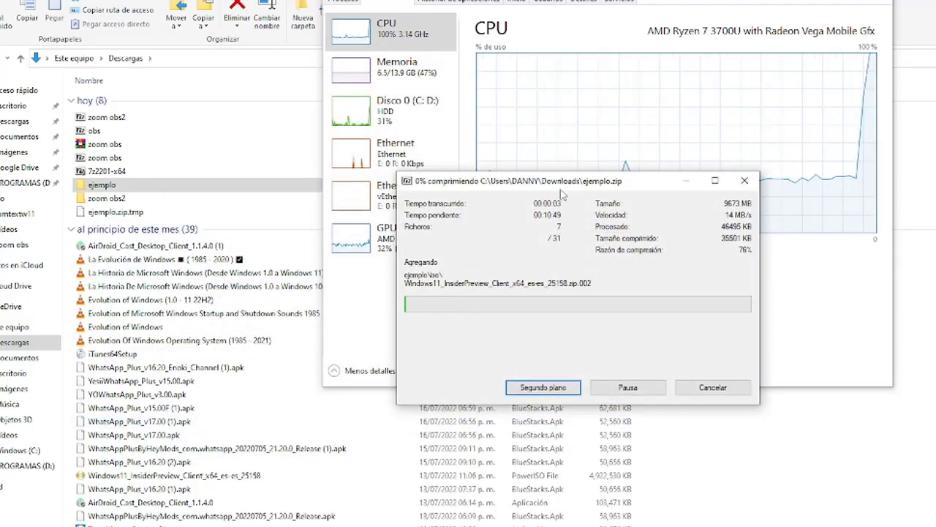
{"action": "left_click_drag", "start_coordinate": [563, 187], "coordinate": [236, 252]}
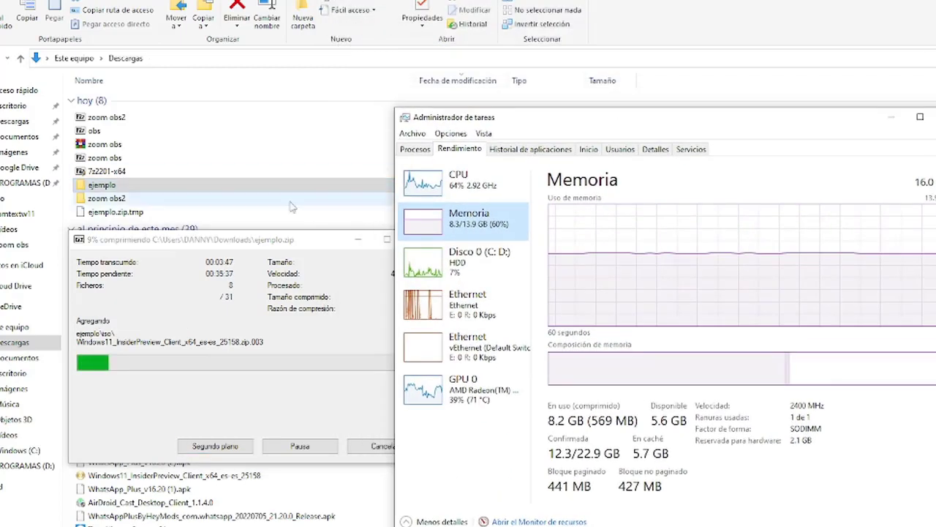
{"action": "left_click_drag", "start_coordinate": [264, 245], "coordinate": [216, 185]}
{"action": "left_click_drag", "start_coordinate": [564, 125], "coordinate": [557, 113]}
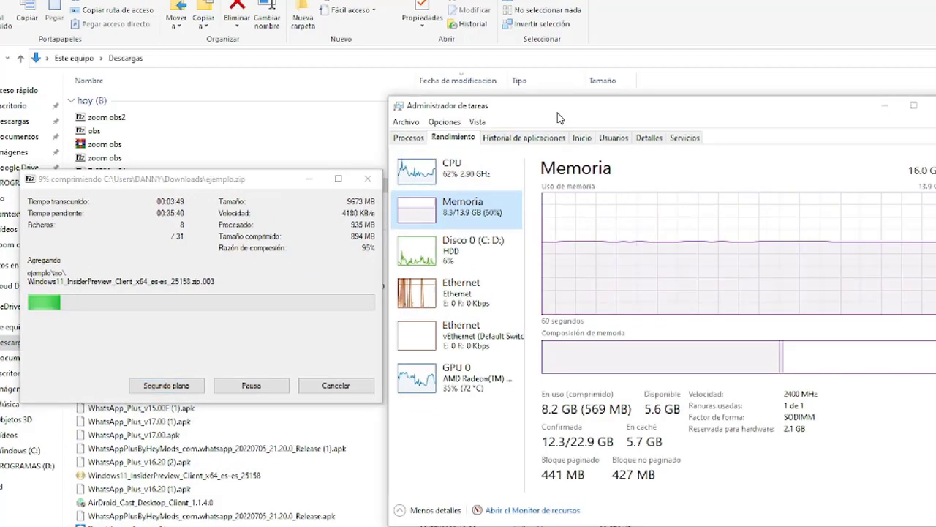